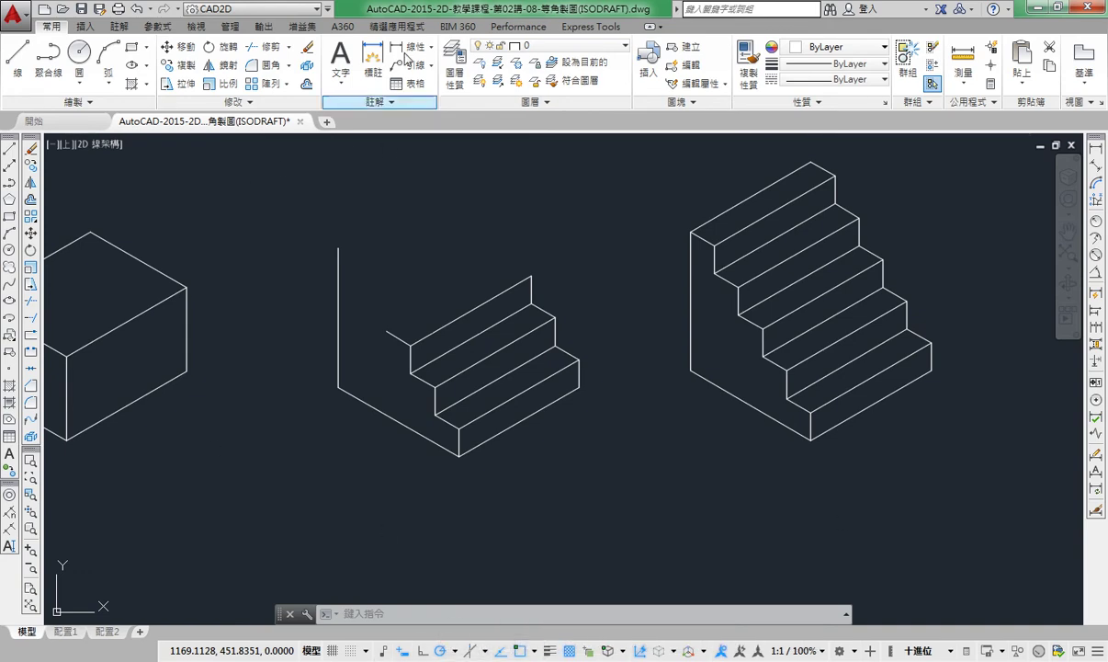
Pan the view slightly, then undo it and earlier steps with U, restoring the erased stair lines
middle_click_drag(458, 226, 467, 228)
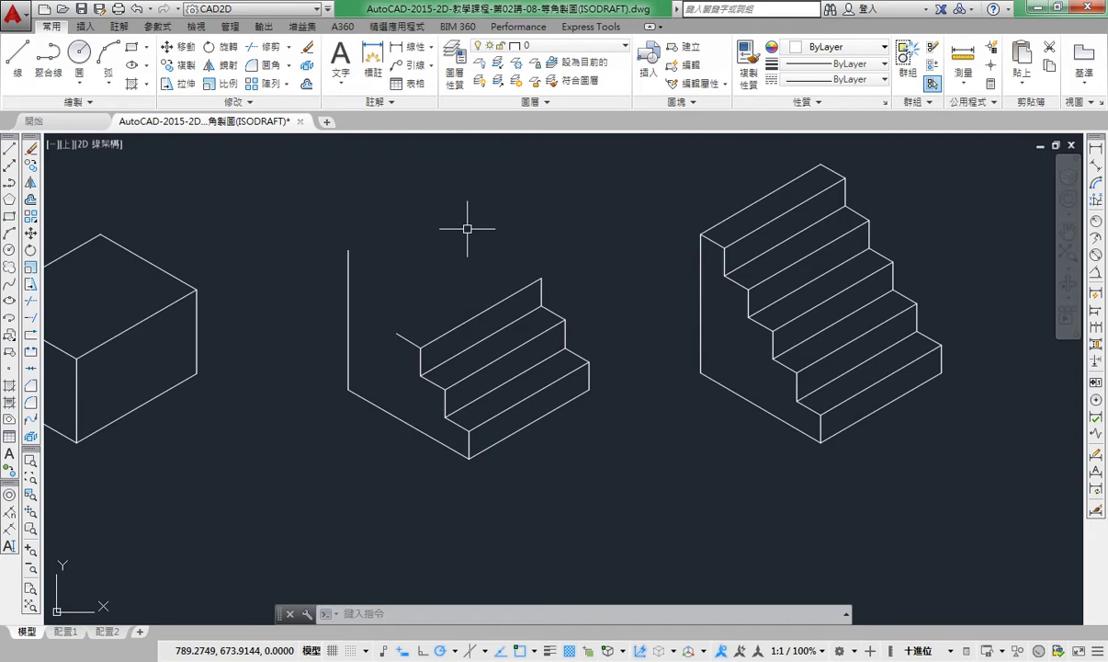
type("U")
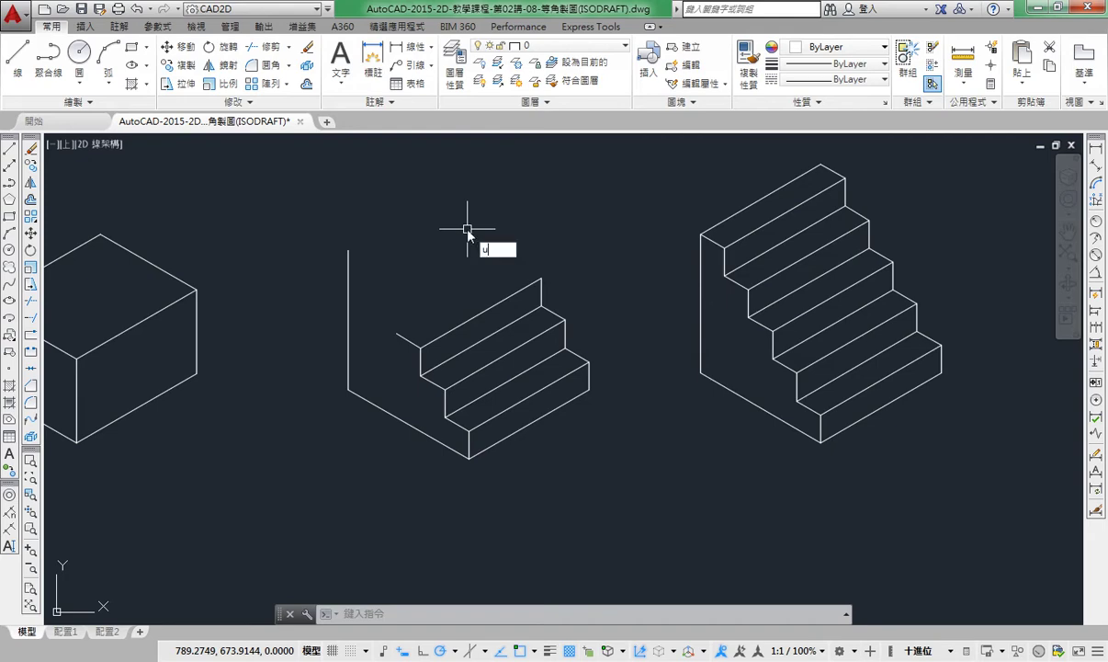
key("Return")
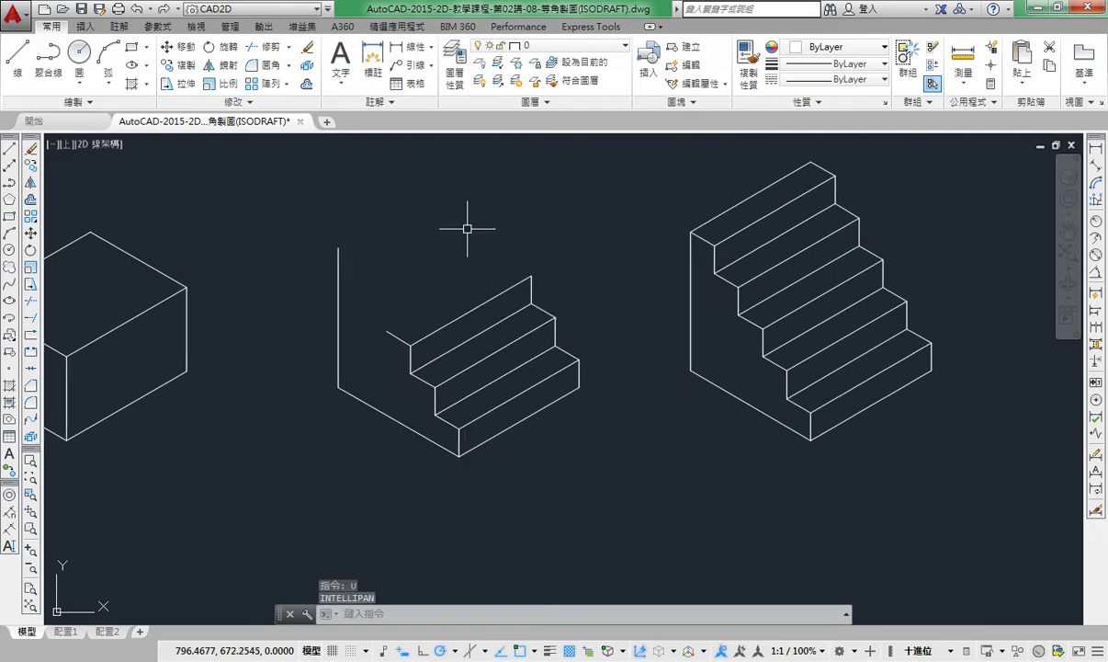
key("Return")
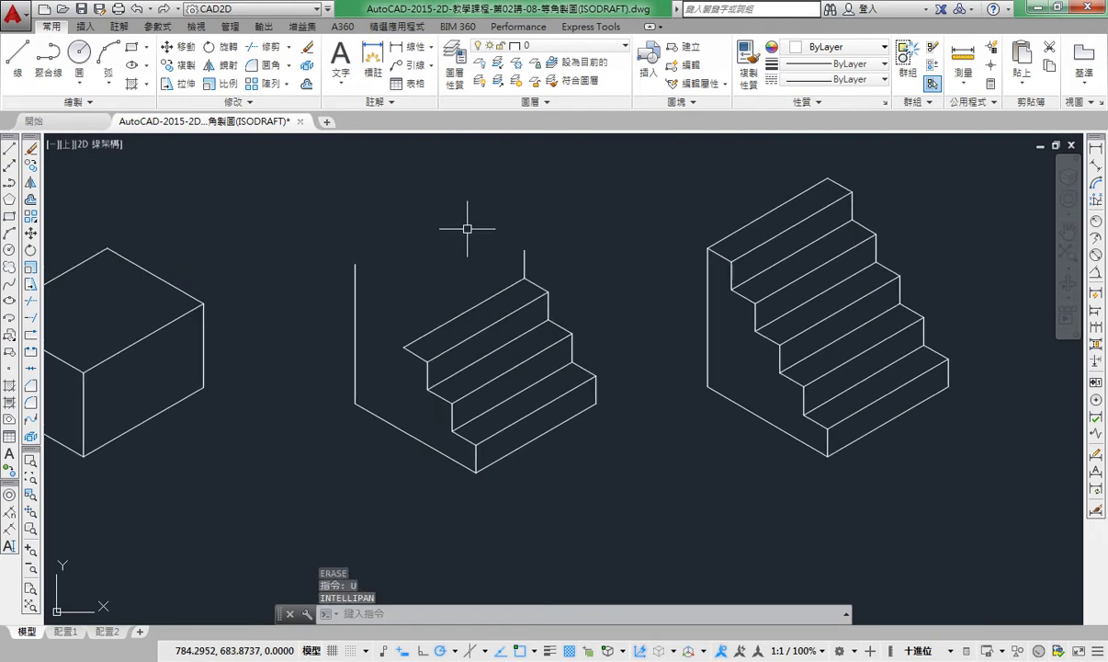
type("u")
key("Return")
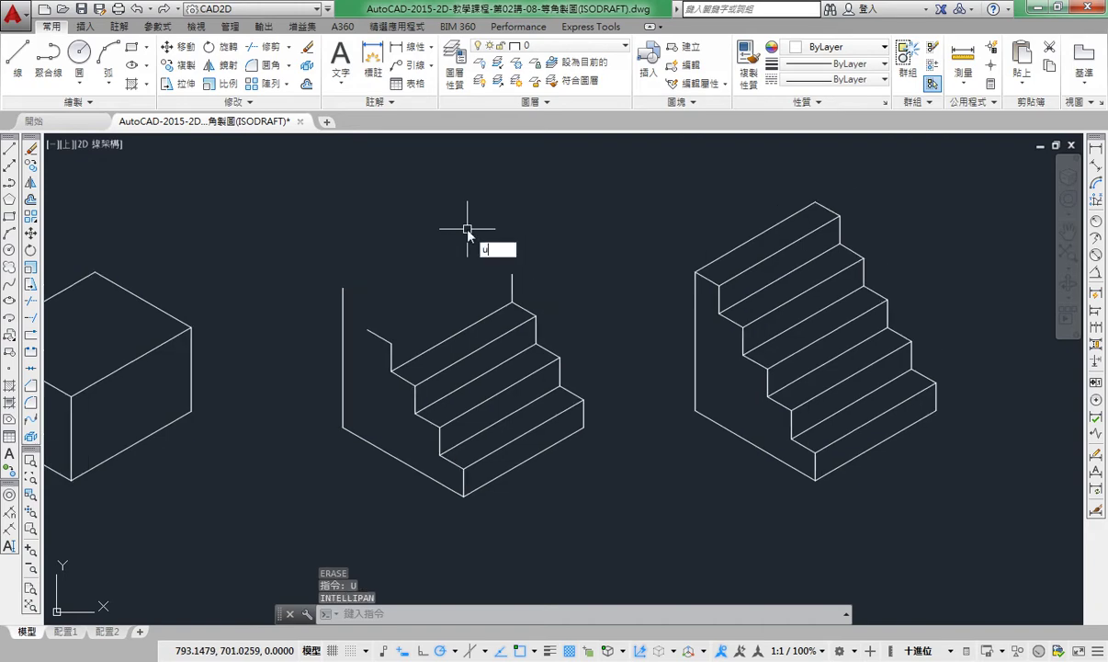
type("u")
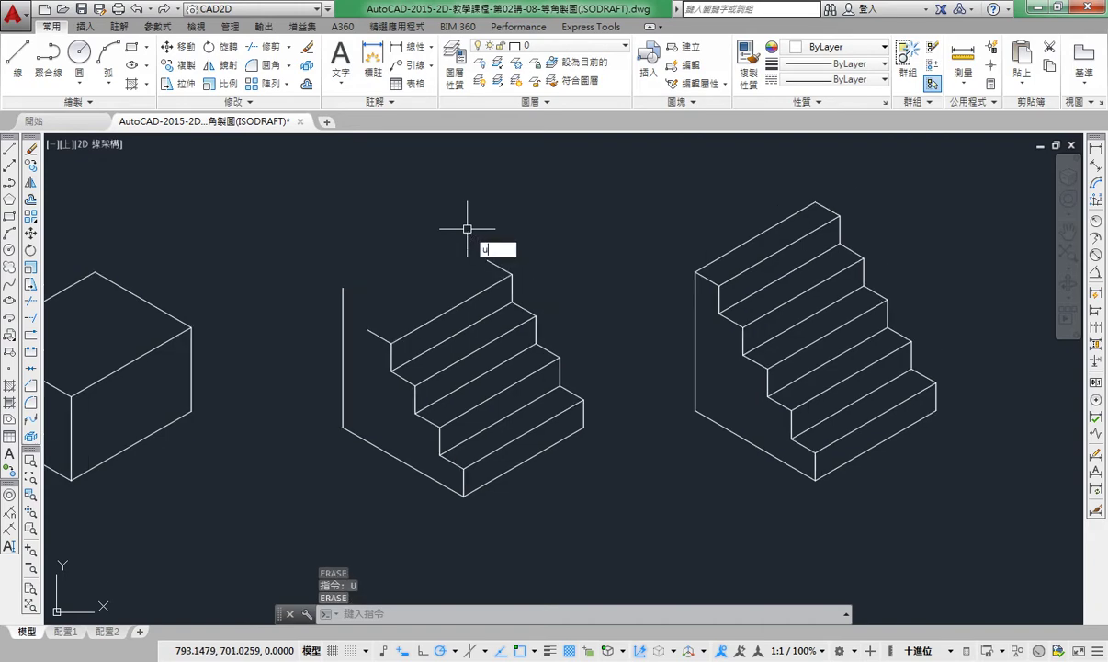
key("Return")
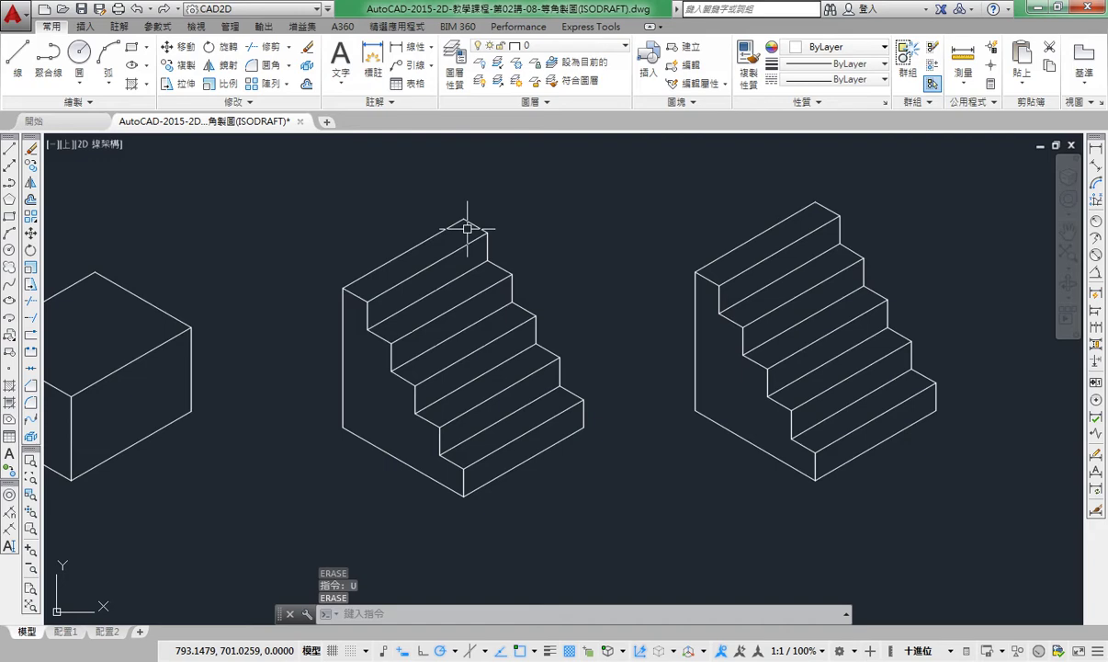
Redo and re-undo the erase and pans using Ctrl+Y, the Undo button and Ctrl+Z
key("ctrl+y")
key("ctrl+y")
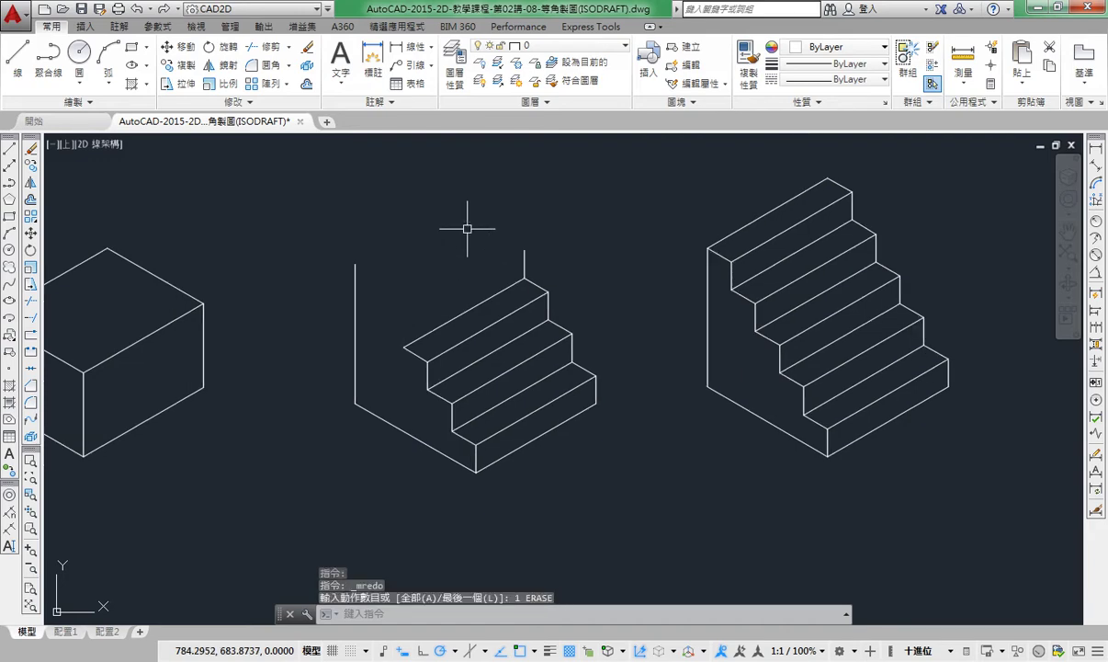
key("ctrl+y")
key("ctrl+y")
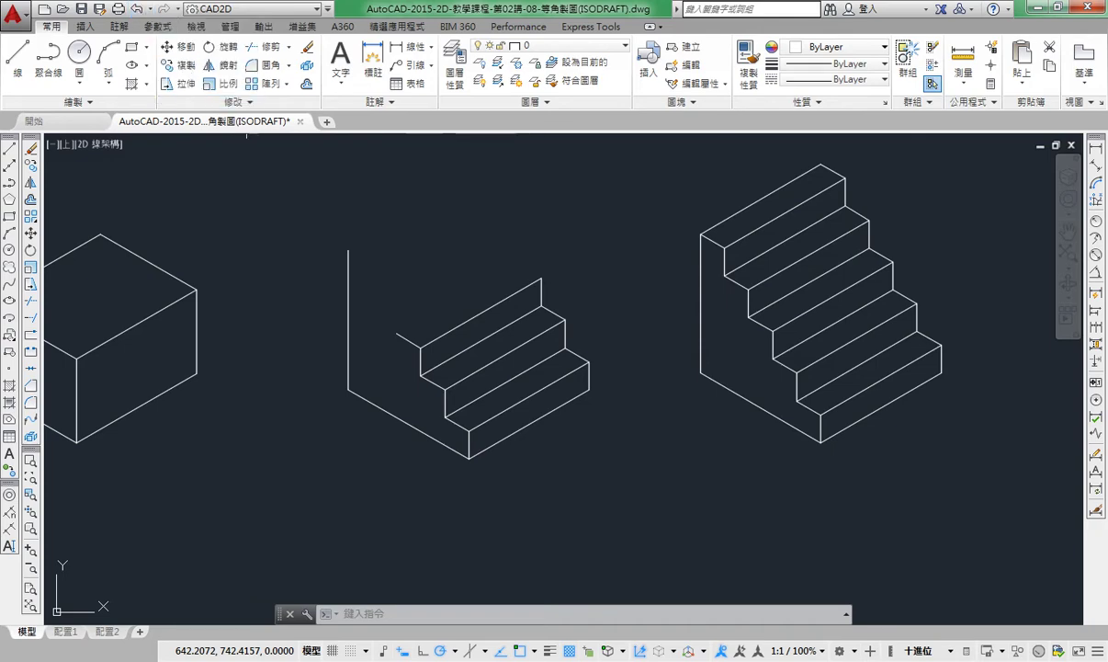
left_click(136, 11)
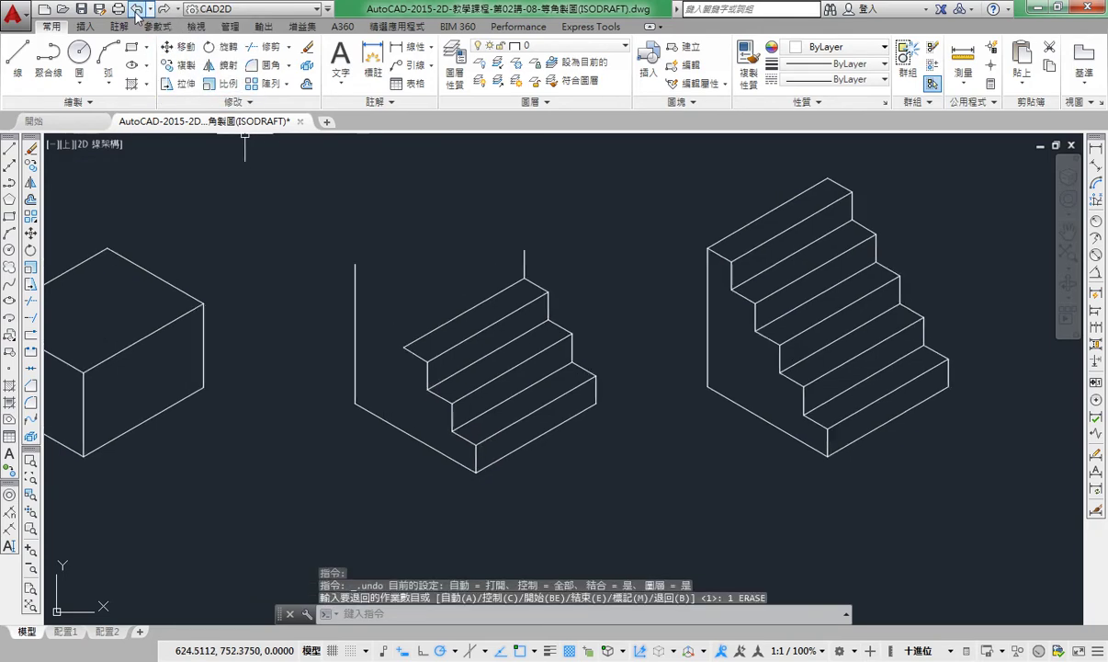
left_click(136, 10)
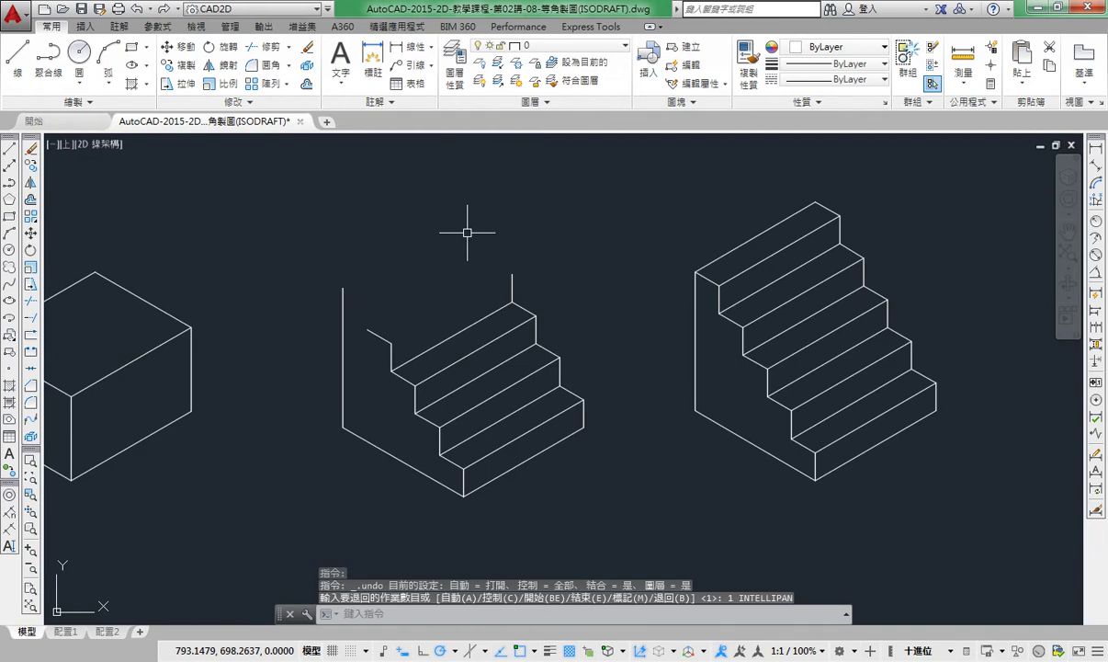
key("ctrl+y")
key("ctrl+y")
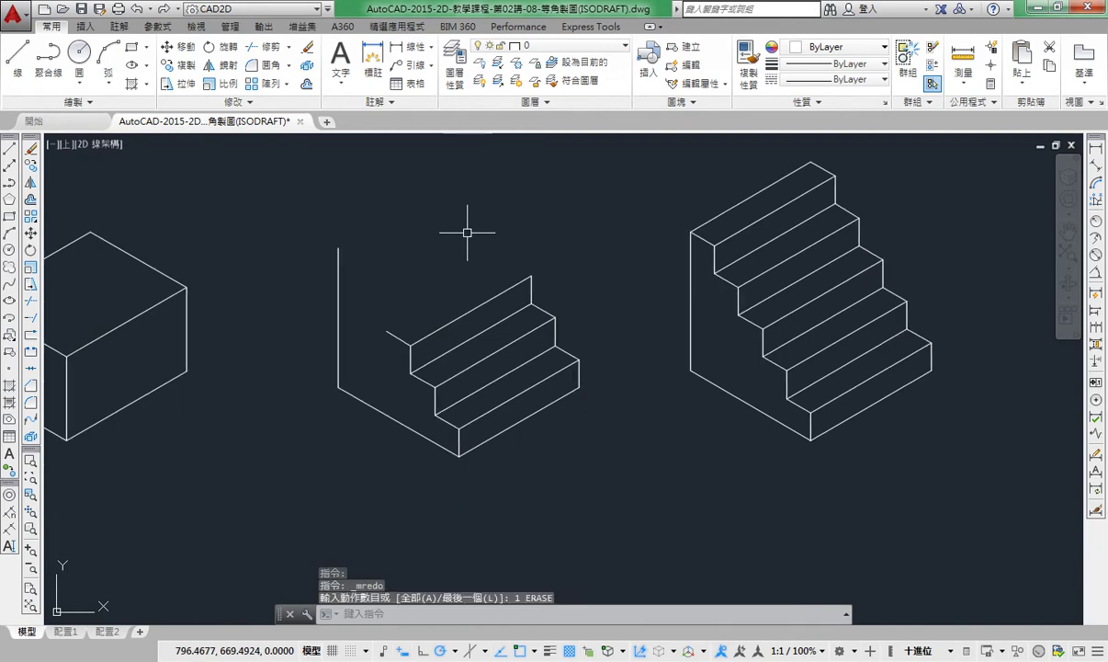
key("ctrl+z")
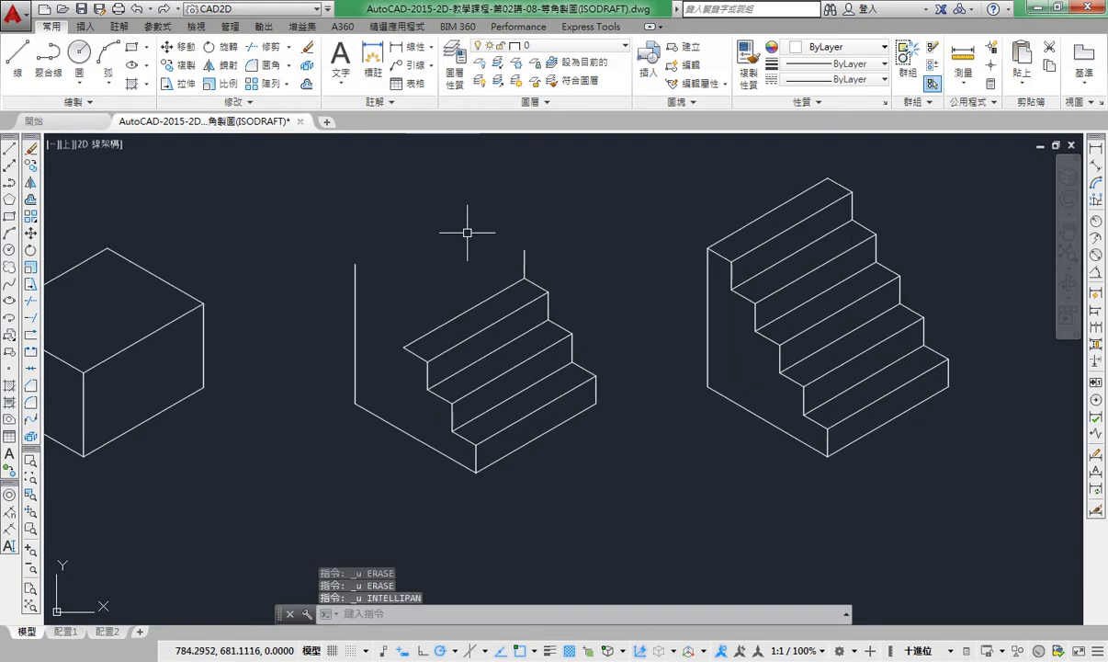
key("ctrl+z")
key("ctrl+z")
key("ctrl+z")
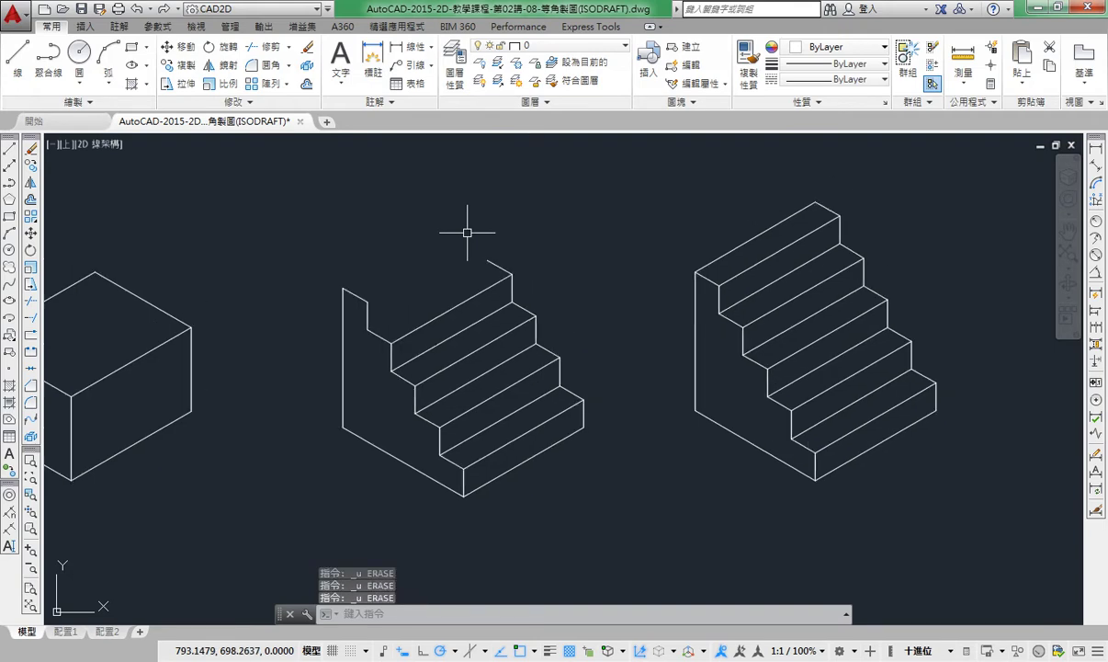
key("ctrl+y")
key("ctrl+y")
key("ctrl+y")
key("ctrl+y")
key("ctrl+y")
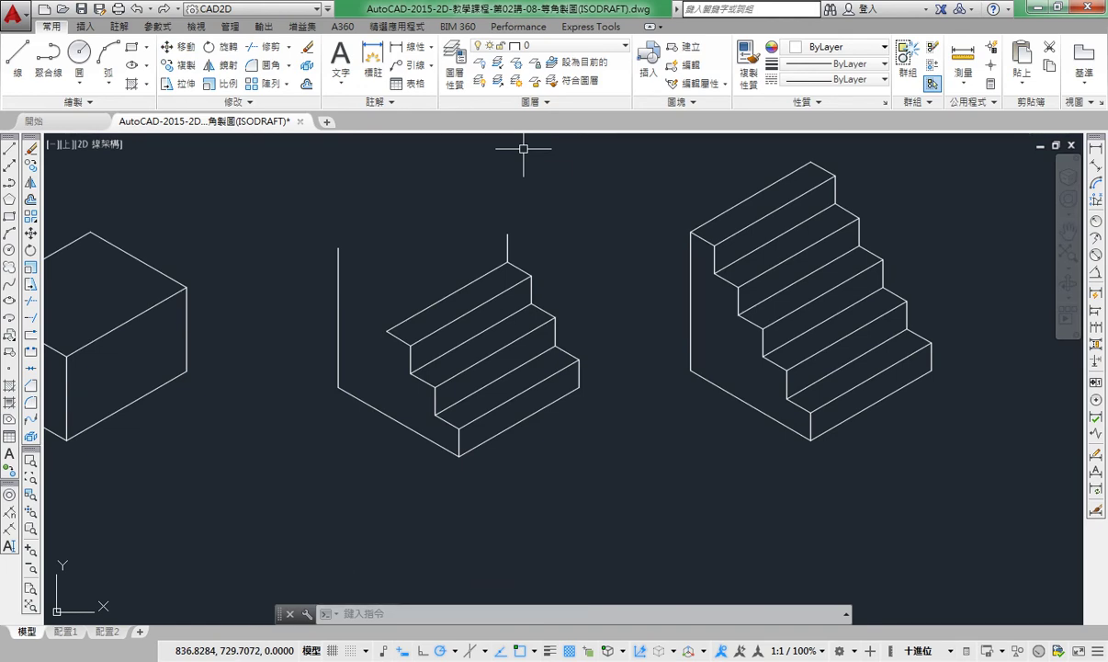
Undo the last pans with U, then start the full UNDO command with UN
type("u")
key("Return")
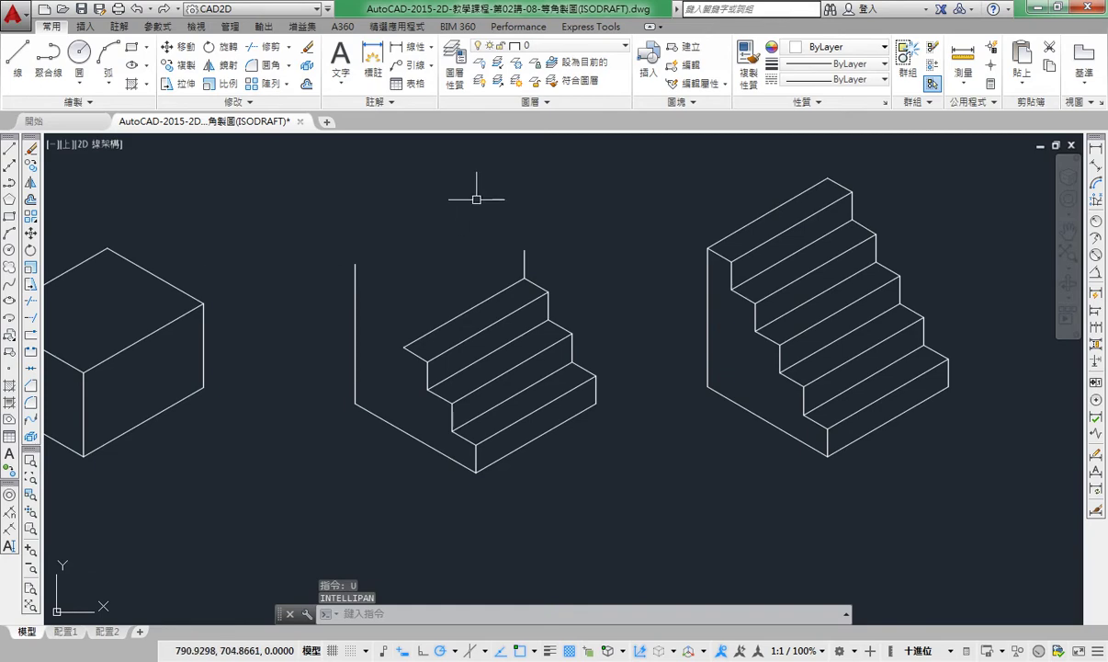
key("Escape")
type("u")
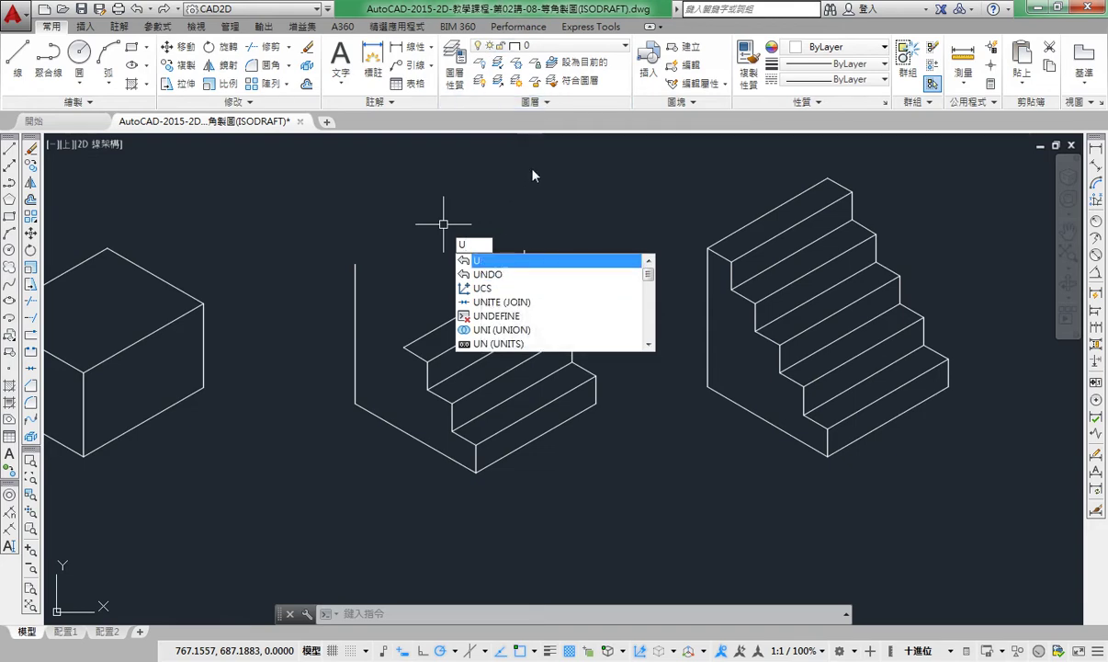
key("Return")
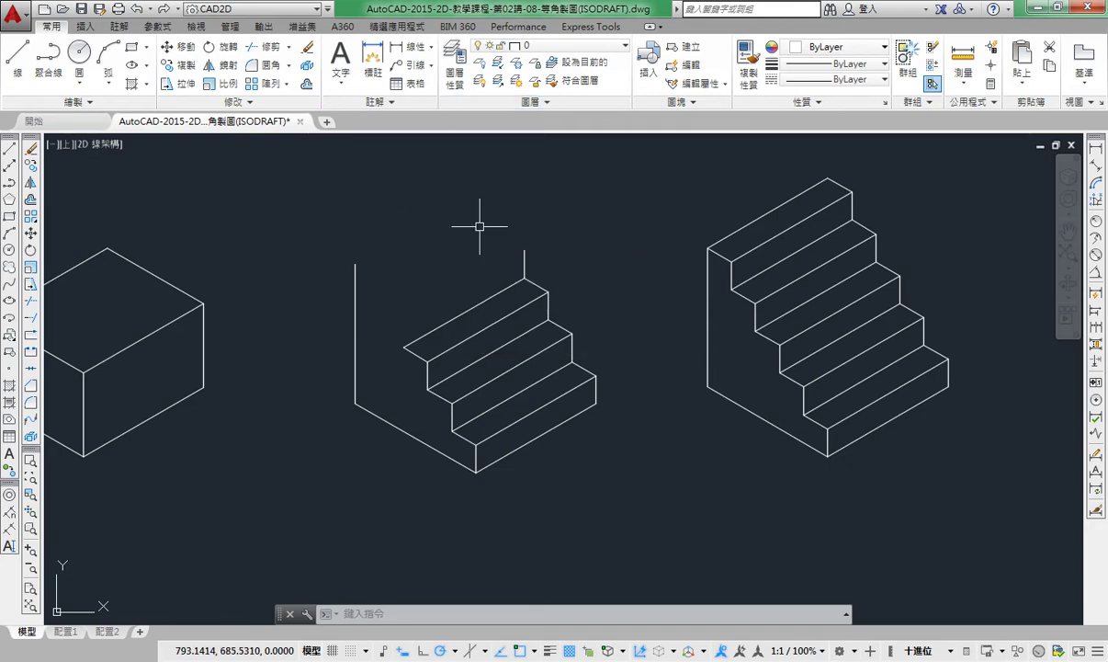
key("ctrl+y")
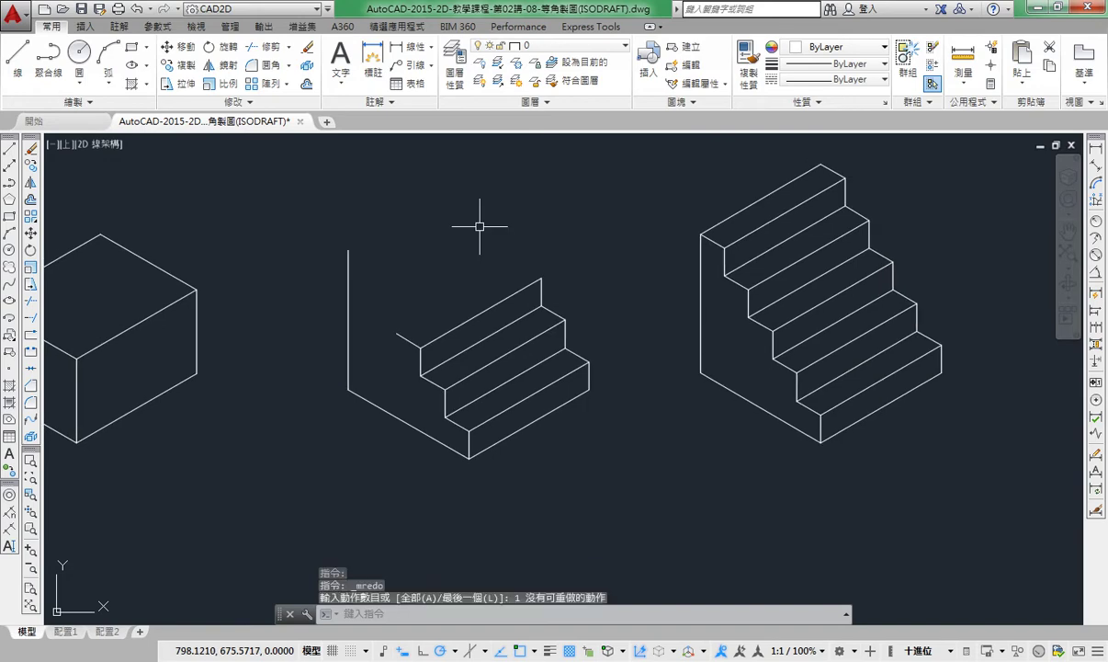
type("u")
key("Return")
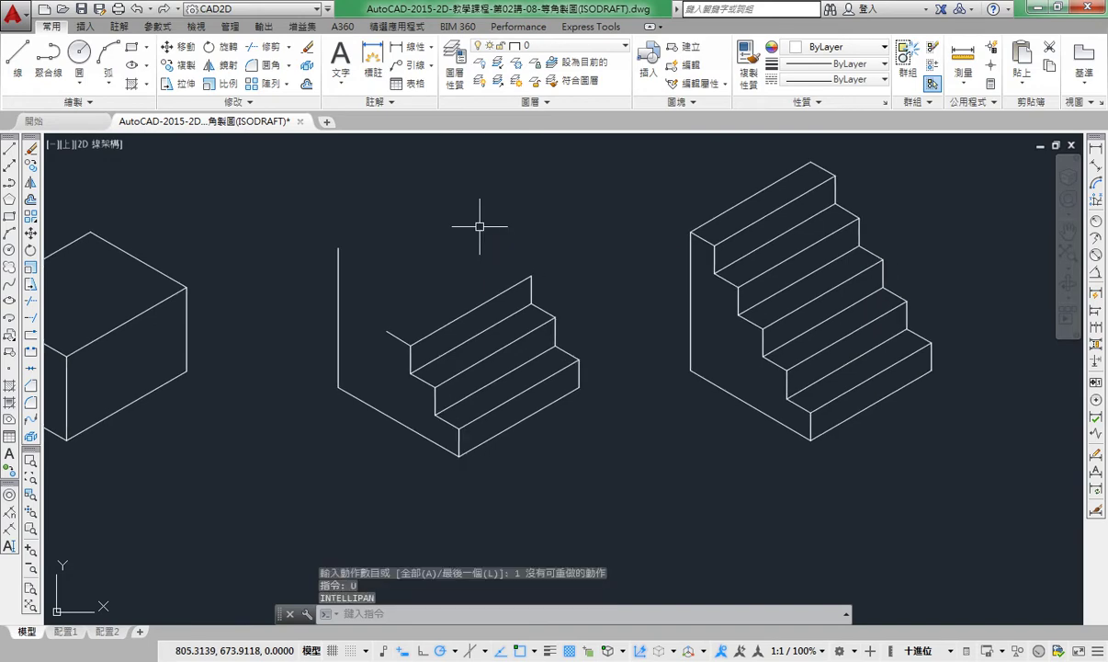
type("UNDO")
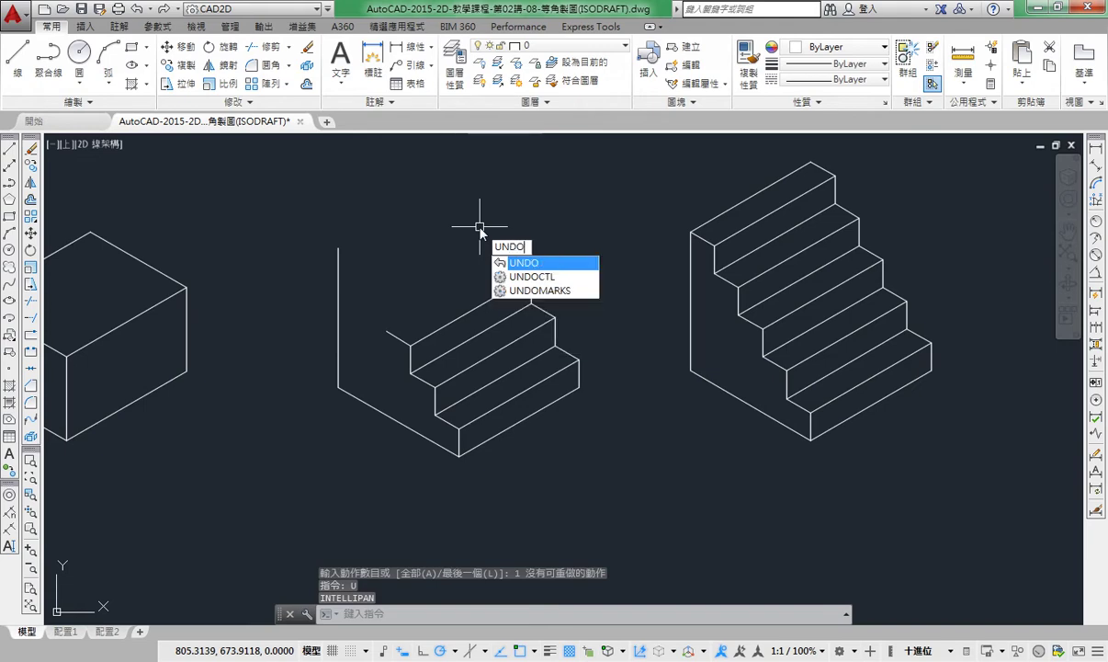
key("Return")
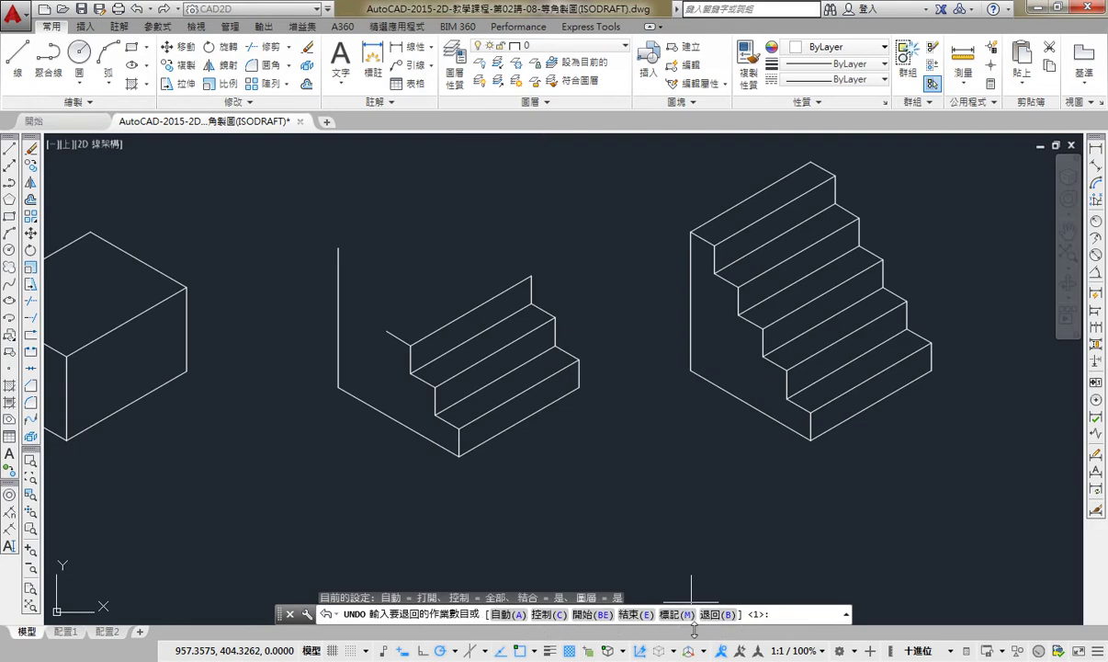
Cancel the UNDO prompt and undo 30 operations at once from the Undo history list
key("Escape")
key("Escape")
key("Escape")
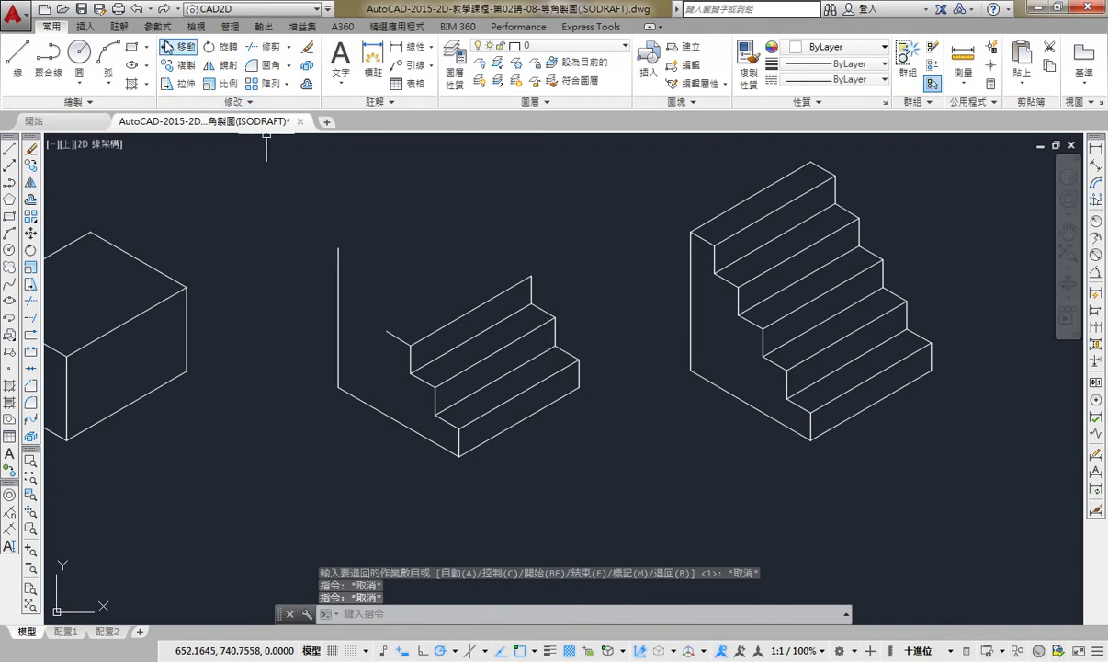
left_click(151, 9)
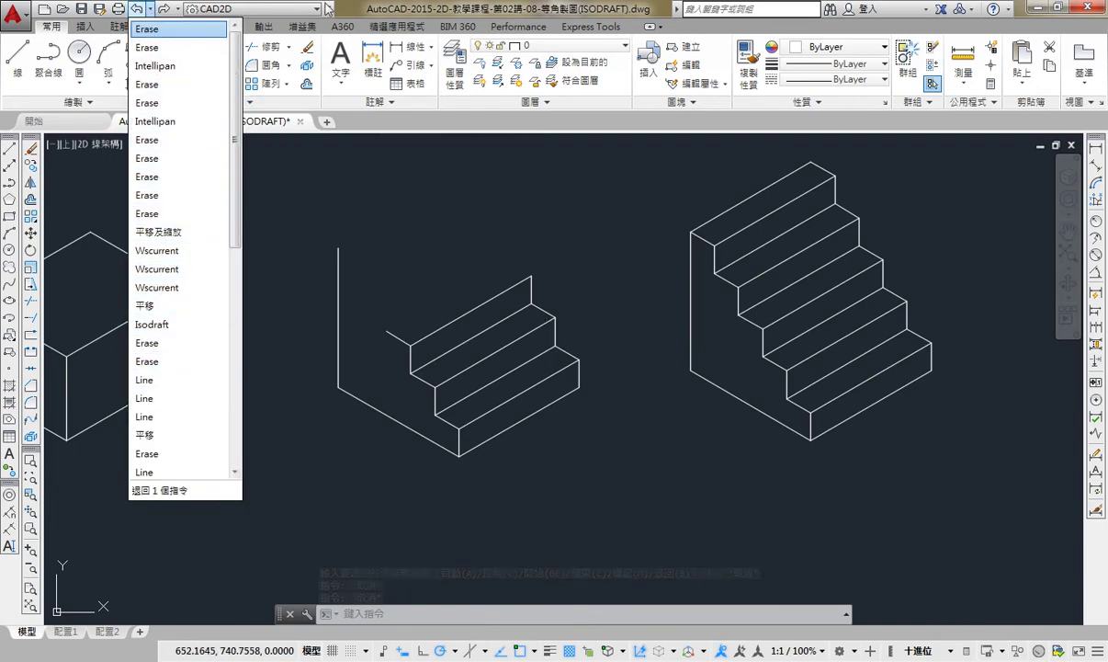
left_click(154, 11)
left_click(137, 9)
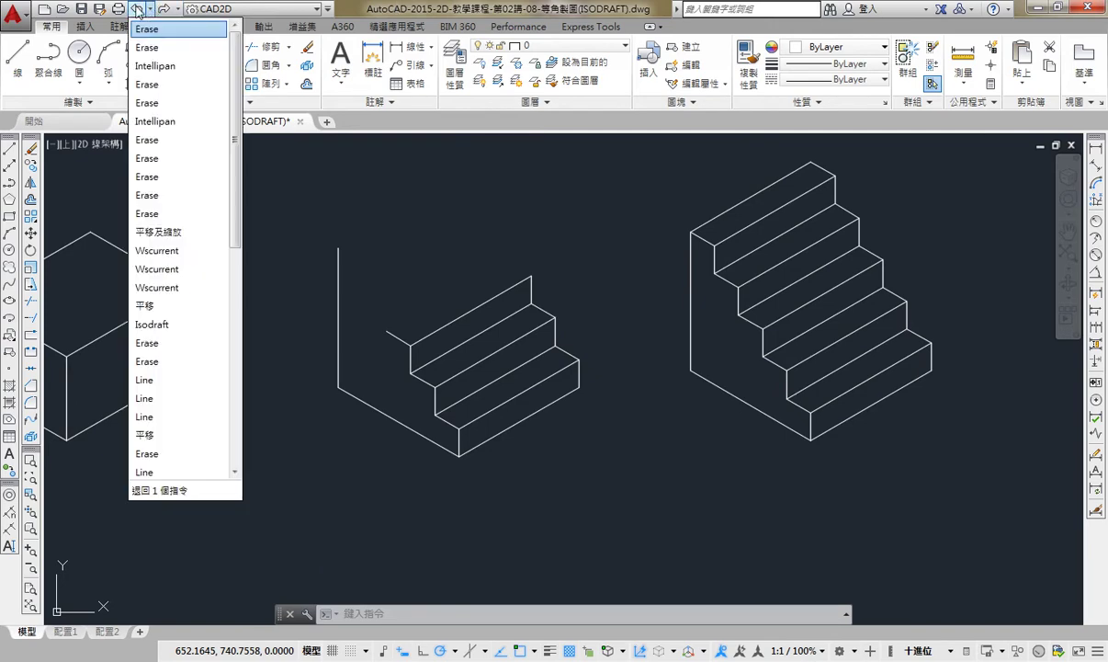
left_click_drag(235, 81, 242, 312)
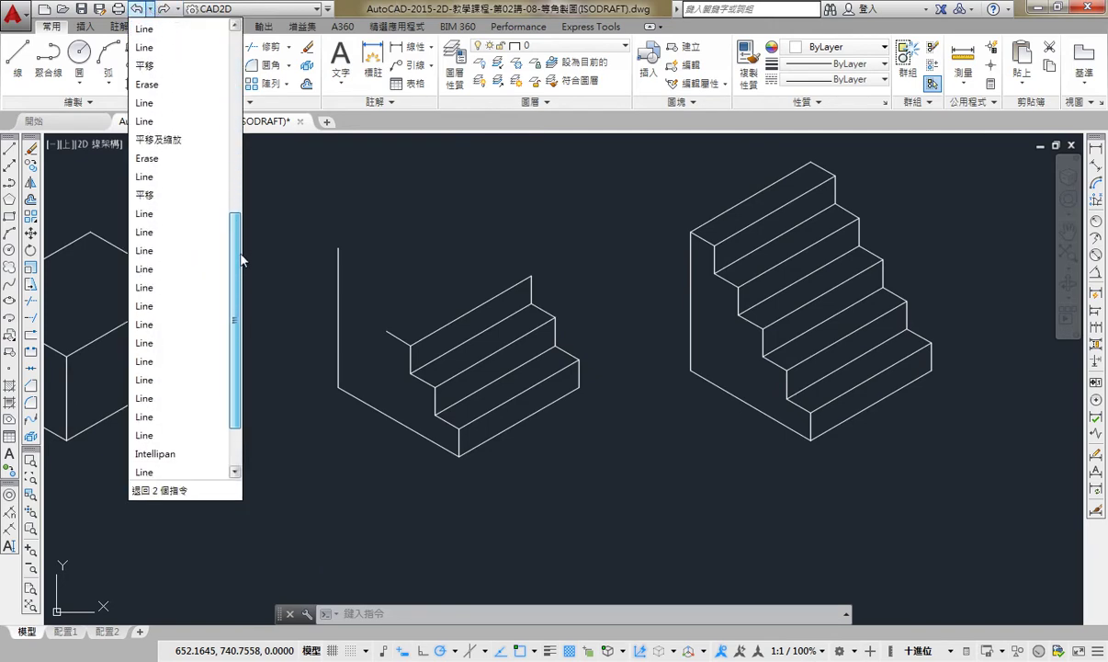
scroll(184, 106, "up", 5)
scroll(184, 106, "down", 5)
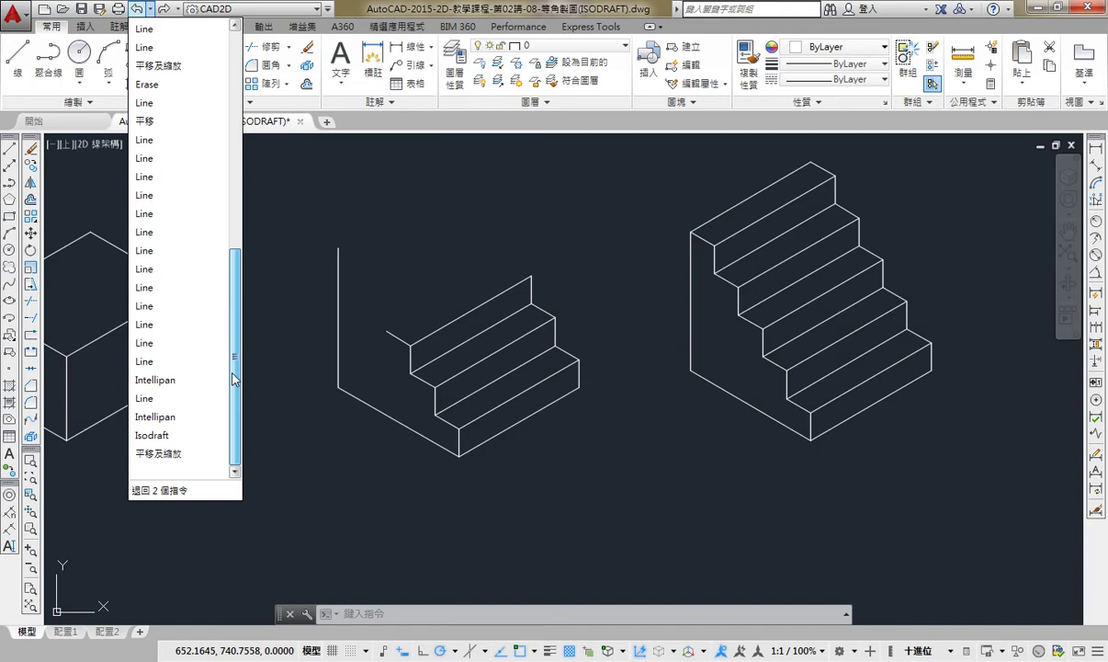
left_click(184, 124)
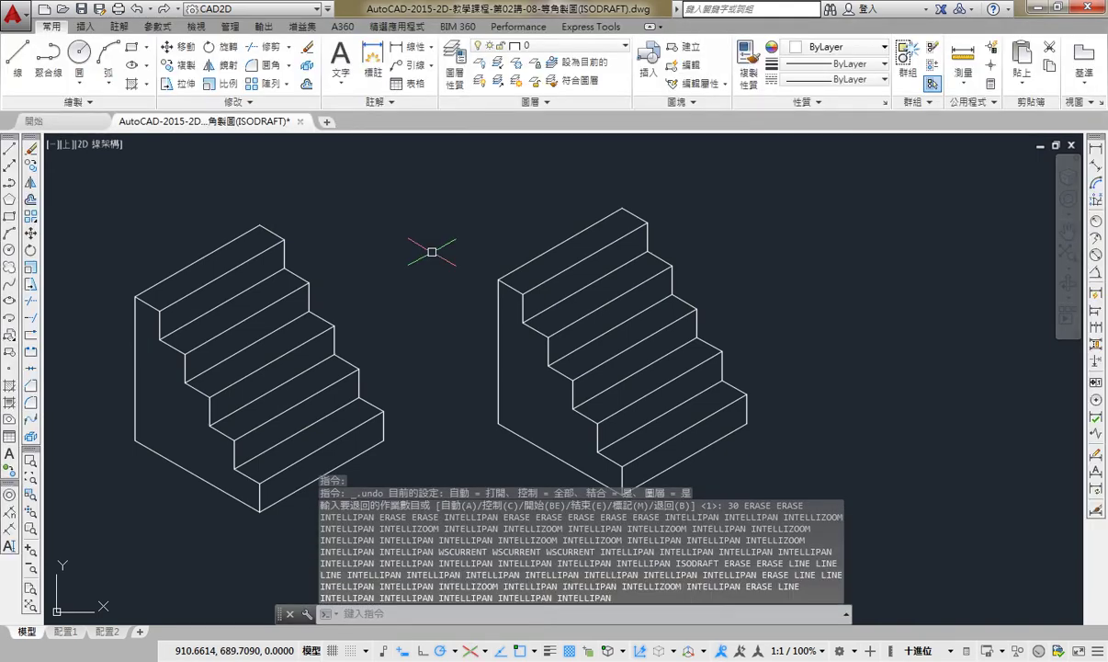
Redo all 31 undone operations from the Redo history list, then review the Undo history
left_click(178, 9)
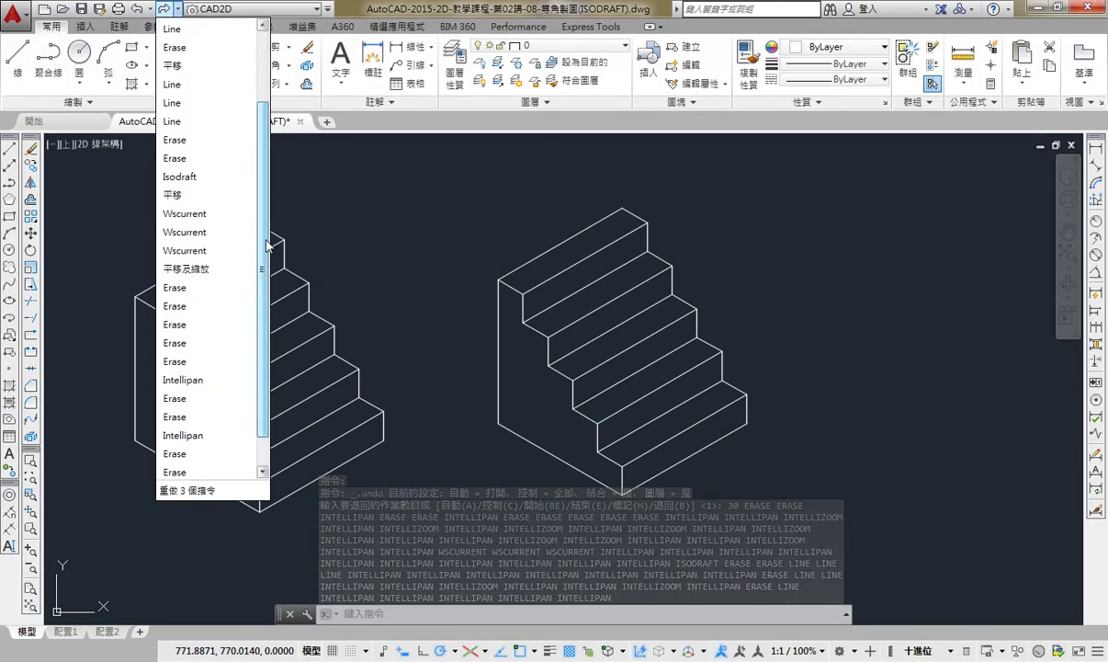
left_click(221, 454)
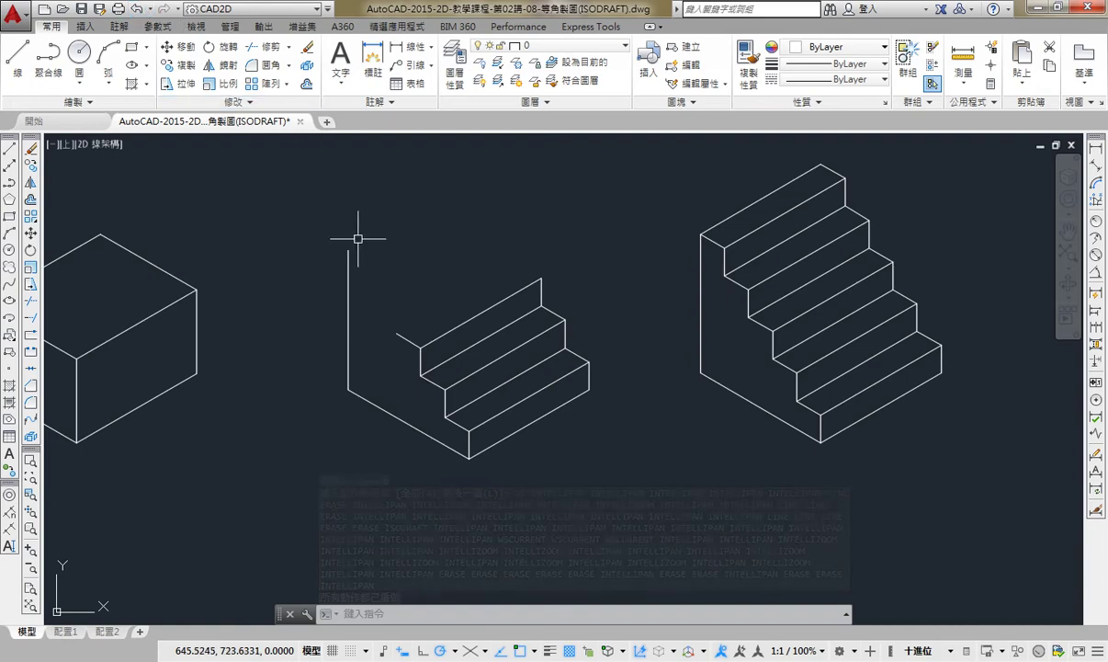
left_click(150, 11)
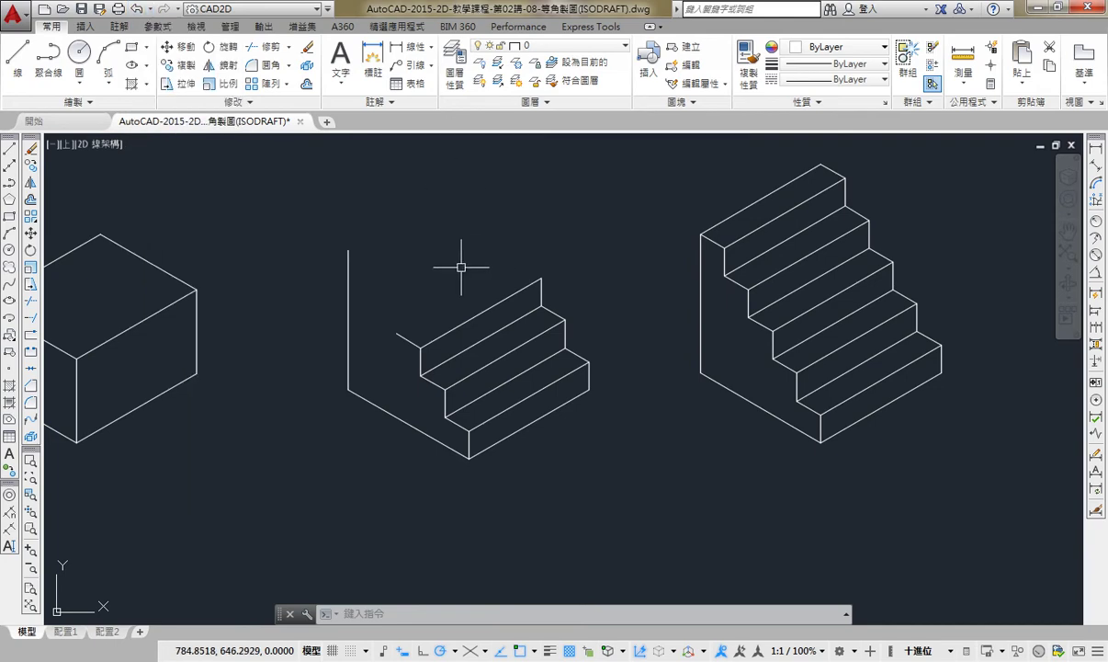
Run UNDO and enter 20 to roll back the last 20 operations
type("U")
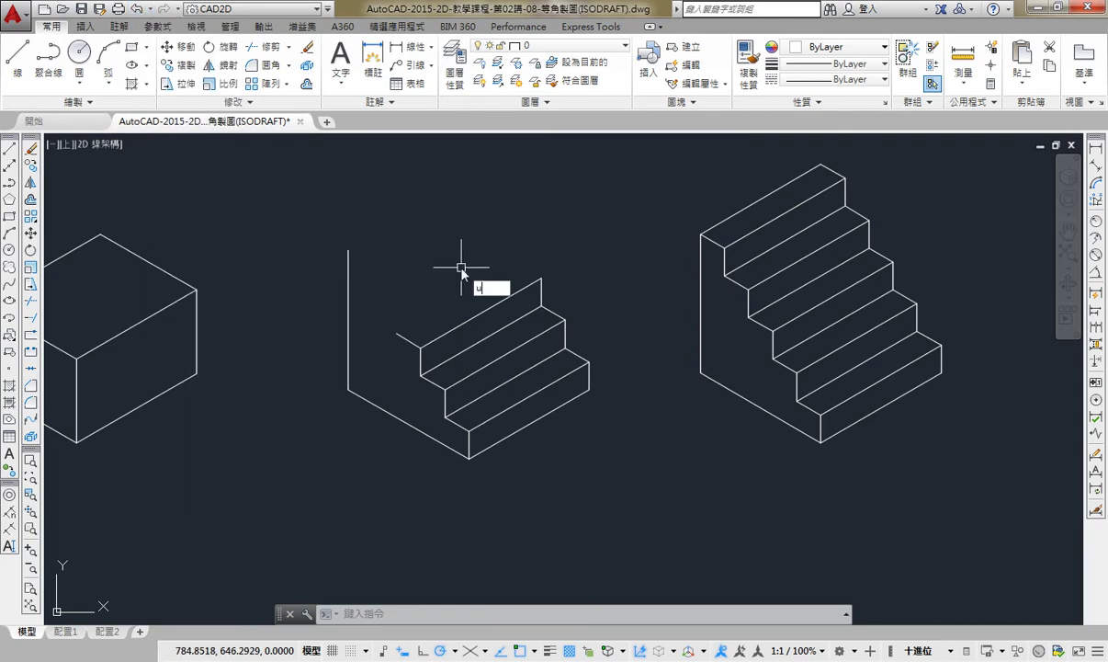
type("NDO")
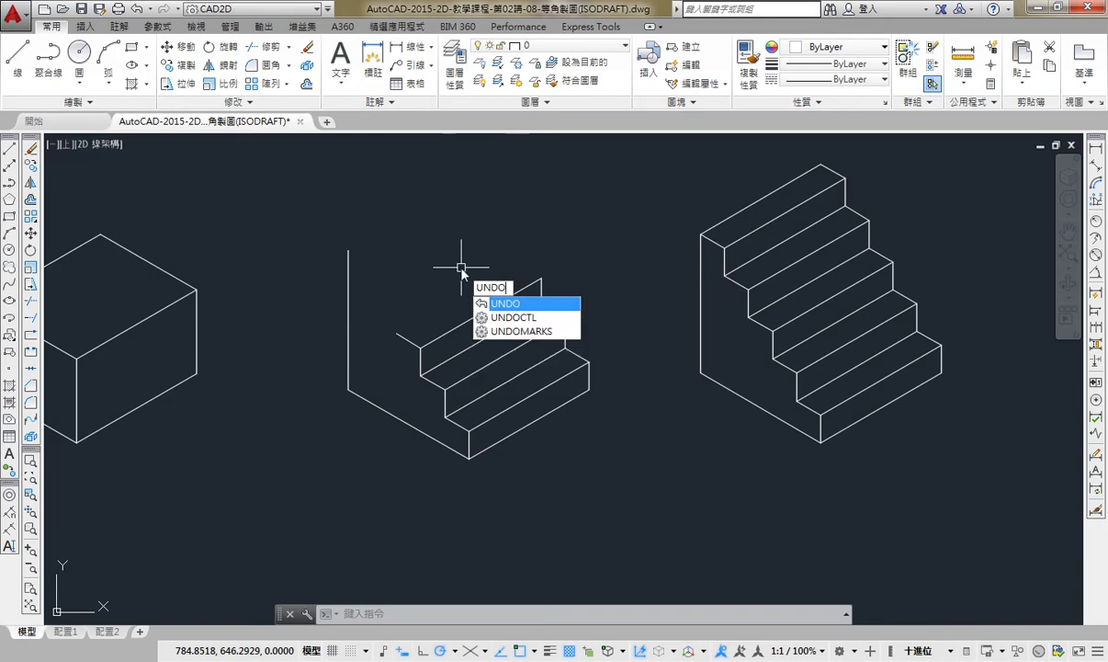
key("Return")
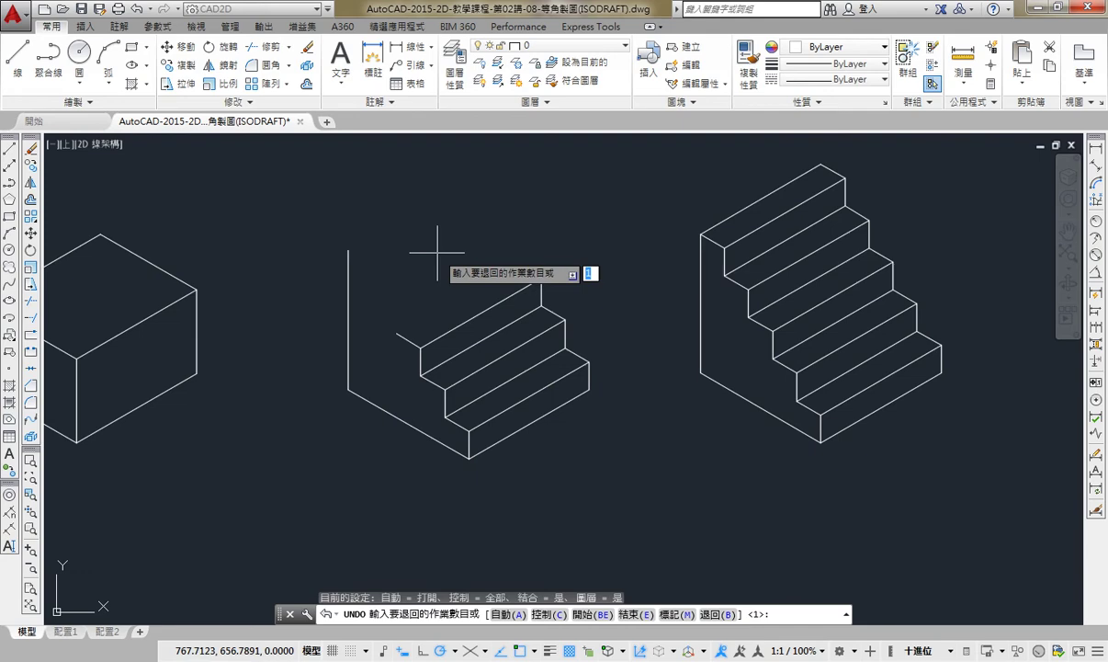
key("ctrl+0")
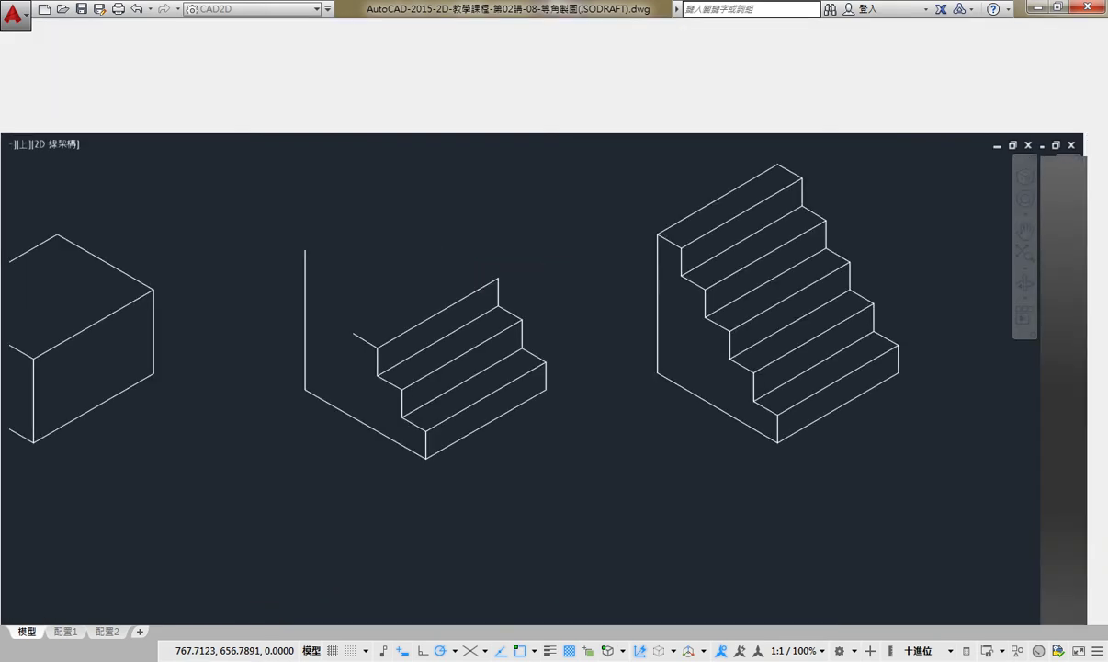
key("ctrl+0")
type("20")
key("Return")
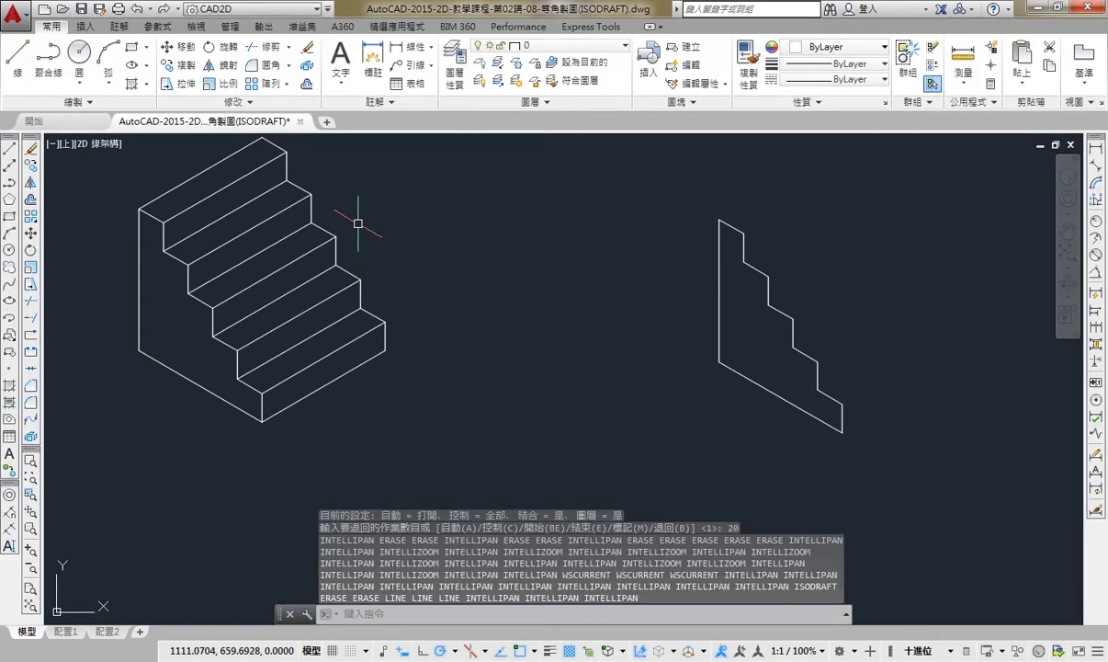
Undo the most recent operation from the Undo list, then redo every undone operation from the Redo list
left_click(150, 8)
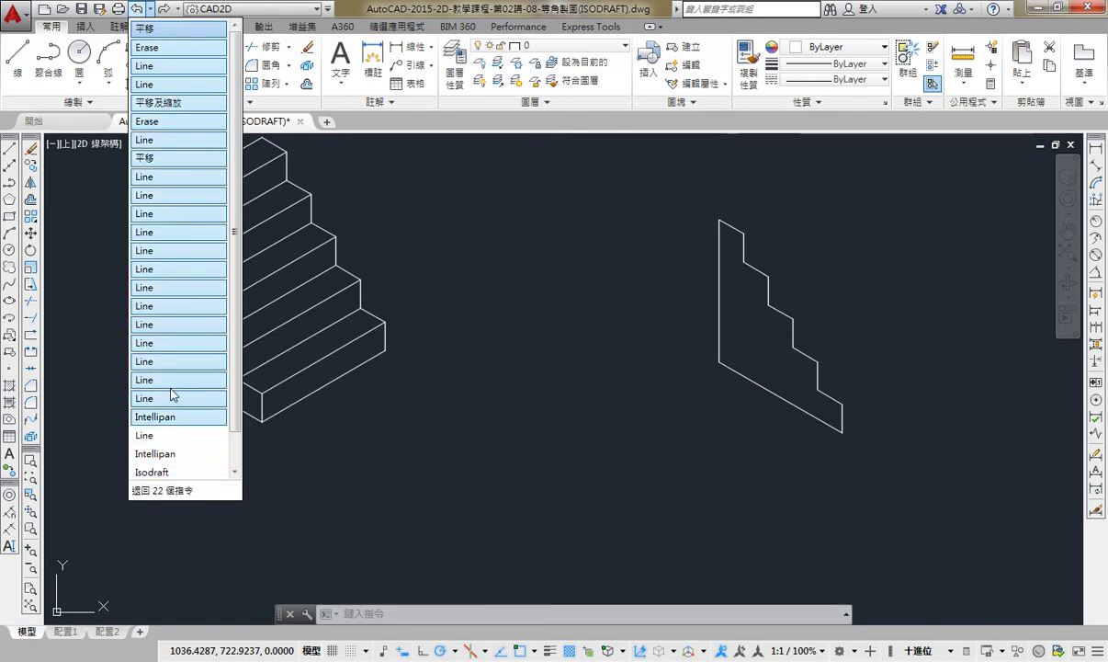
left_click(170, 29)
left_click(179, 9)
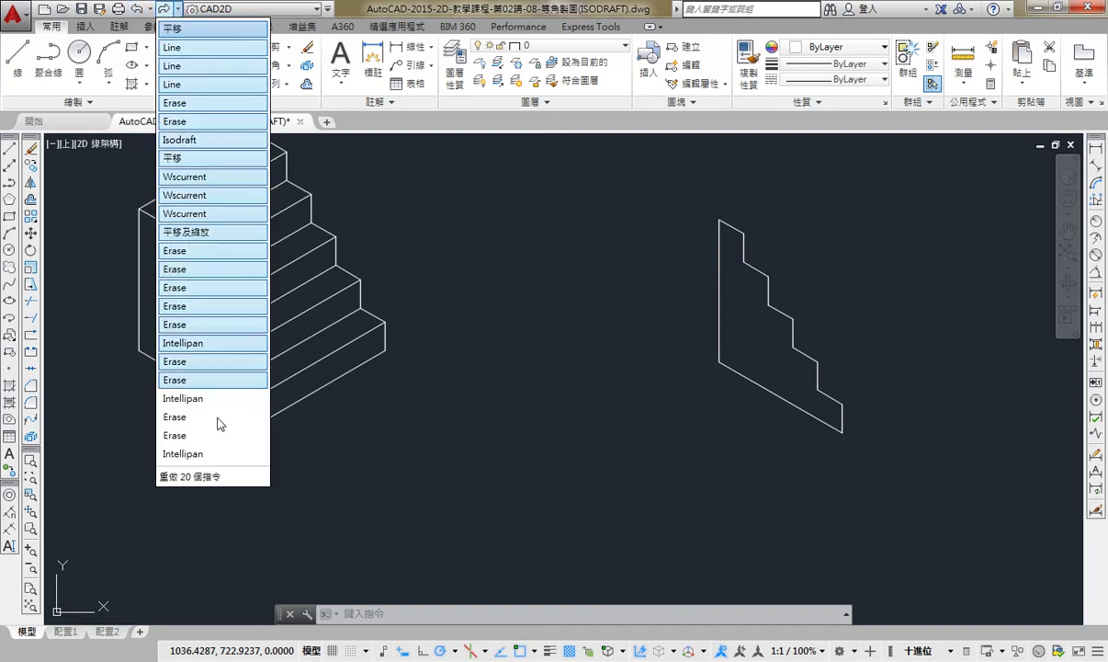
left_click(200, 453)
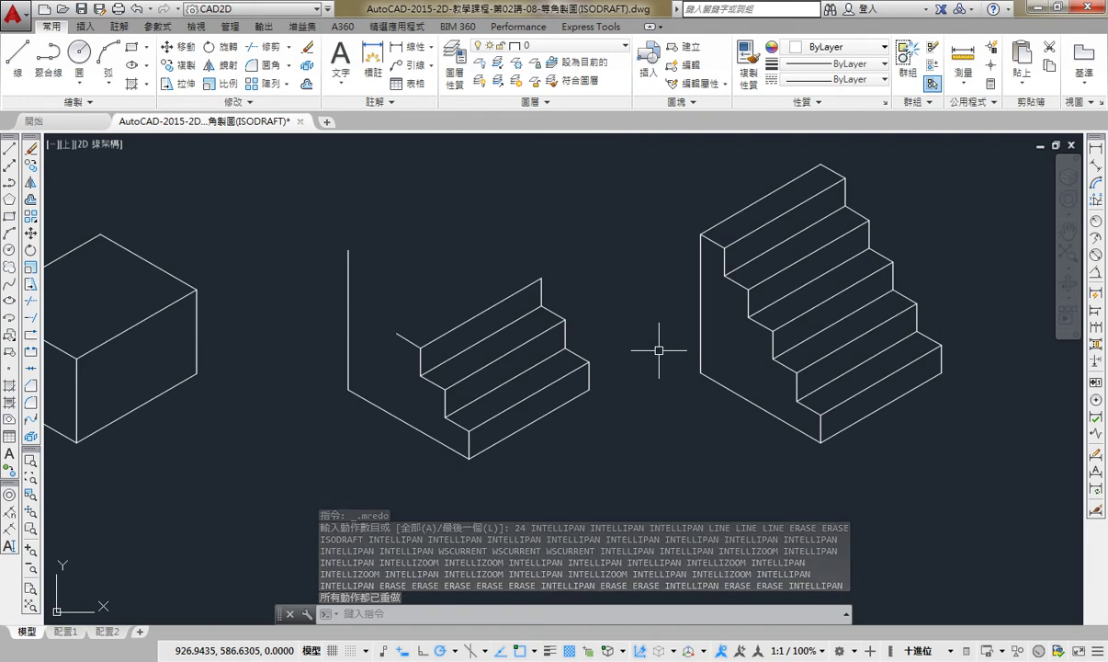
Run UNDO and choose the Mark option to mark the current drawing state
type("U")
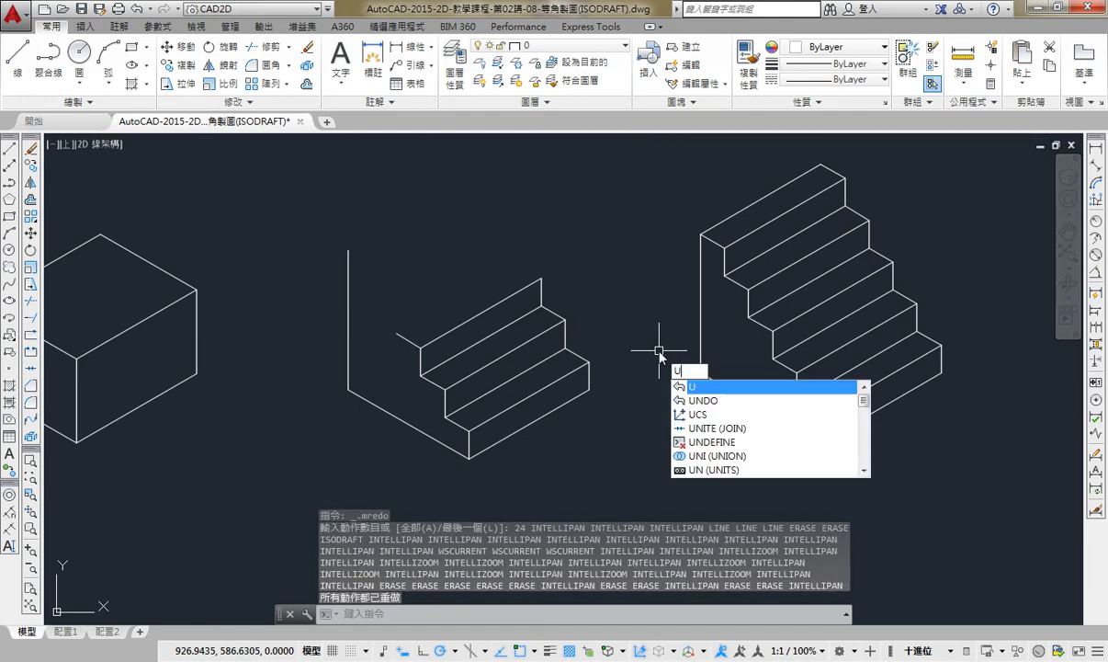
type("N")
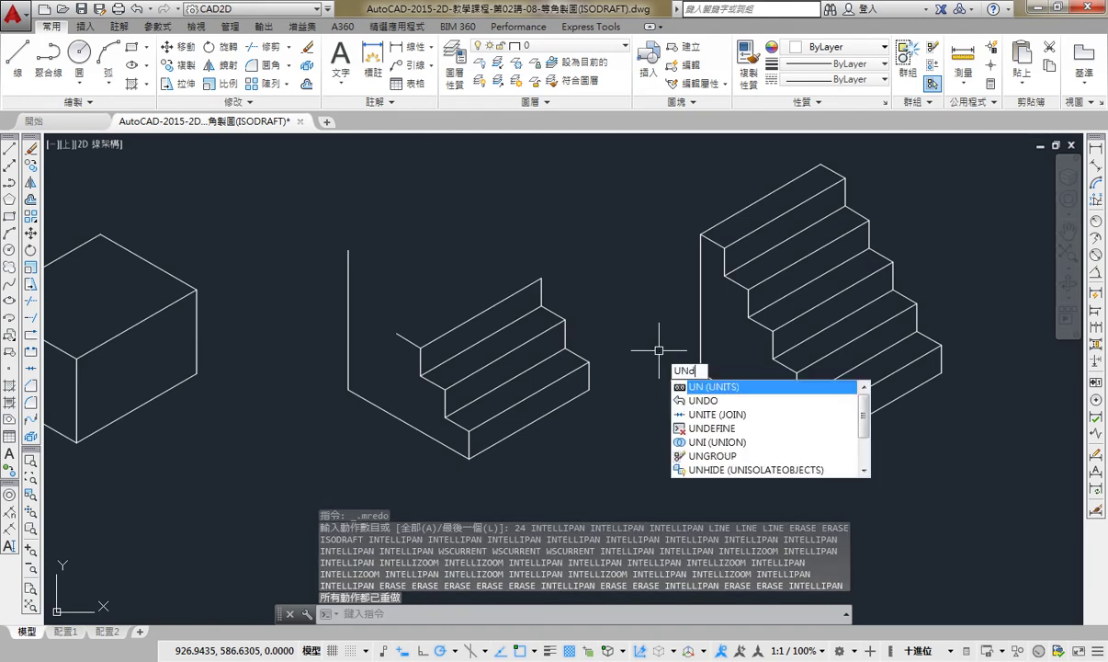
type("DO")
key("Return")
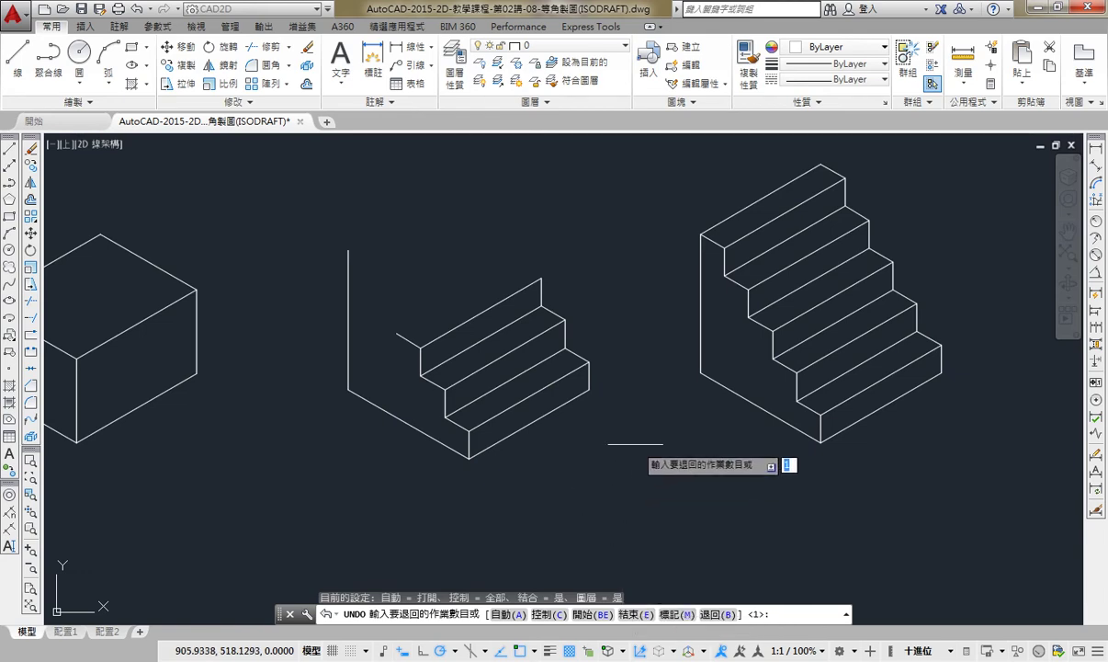
left_click(680, 614)
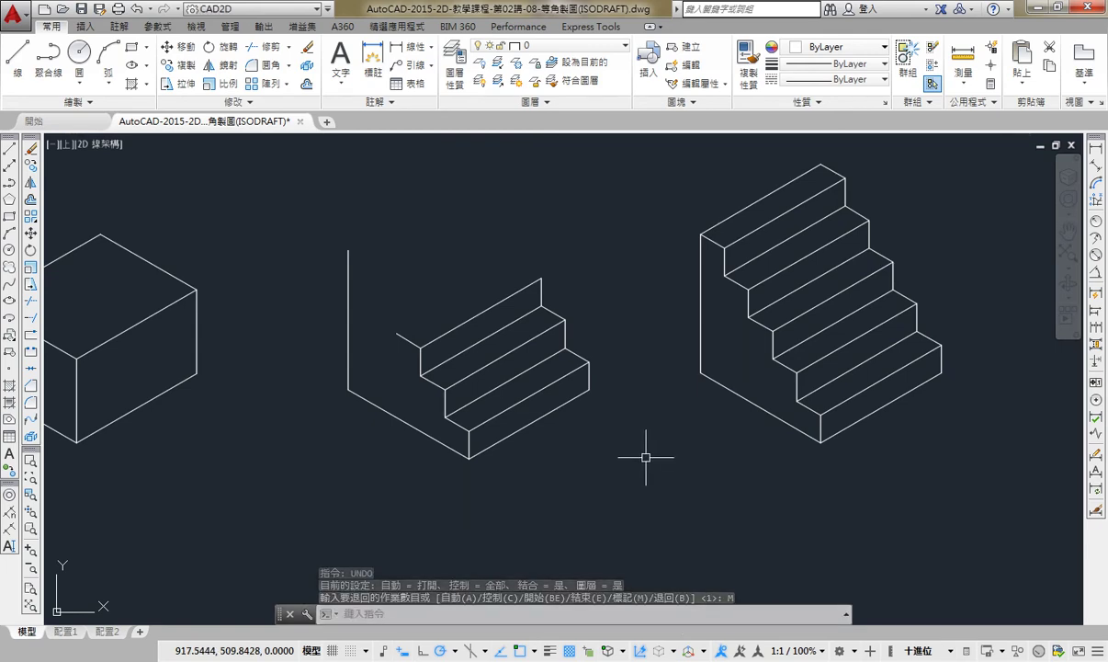
Erase the middle stair's step lines, a dashed line and a short stair edge
left_click(515, 357)
left_click(446, 248)
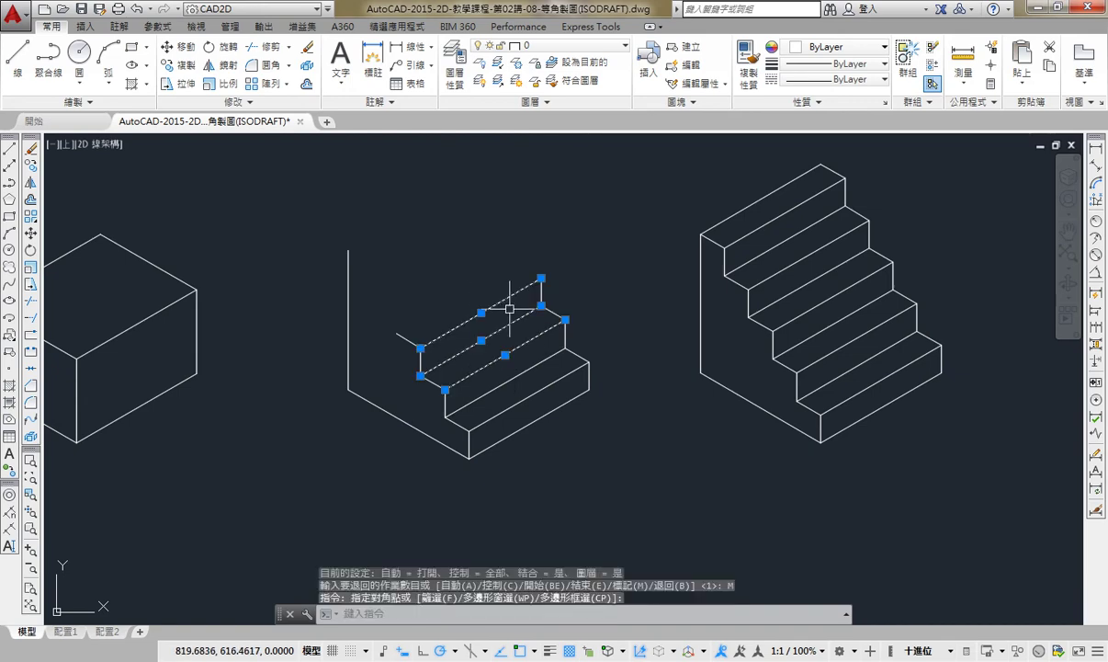
key("Delete")
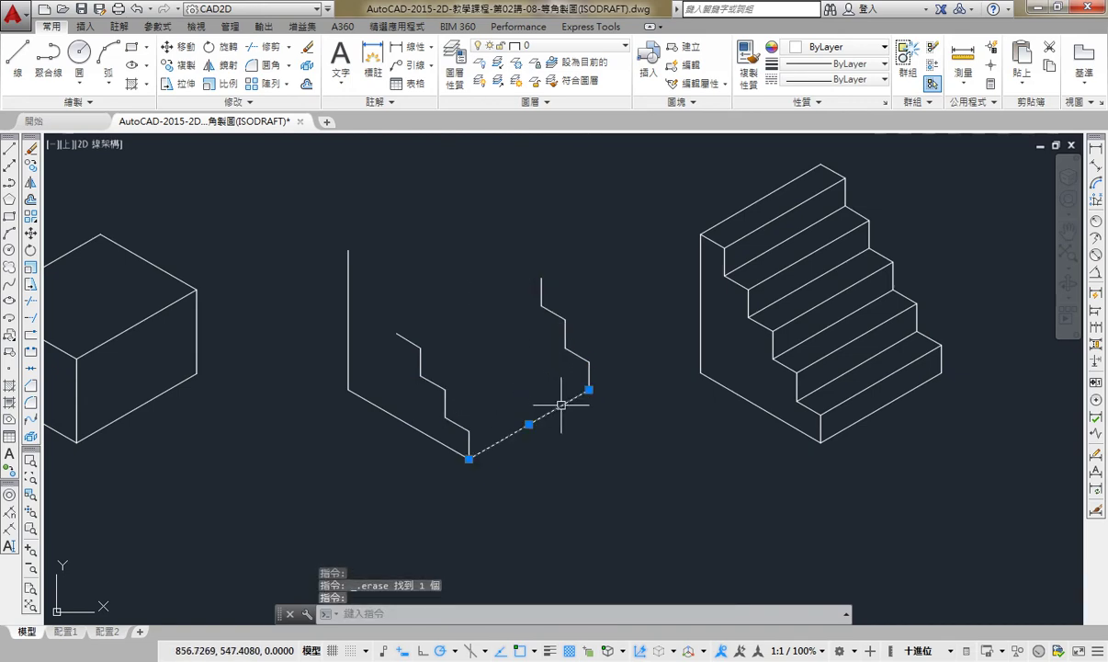
key("Delete")
left_click(761, 324)
key("Delete")
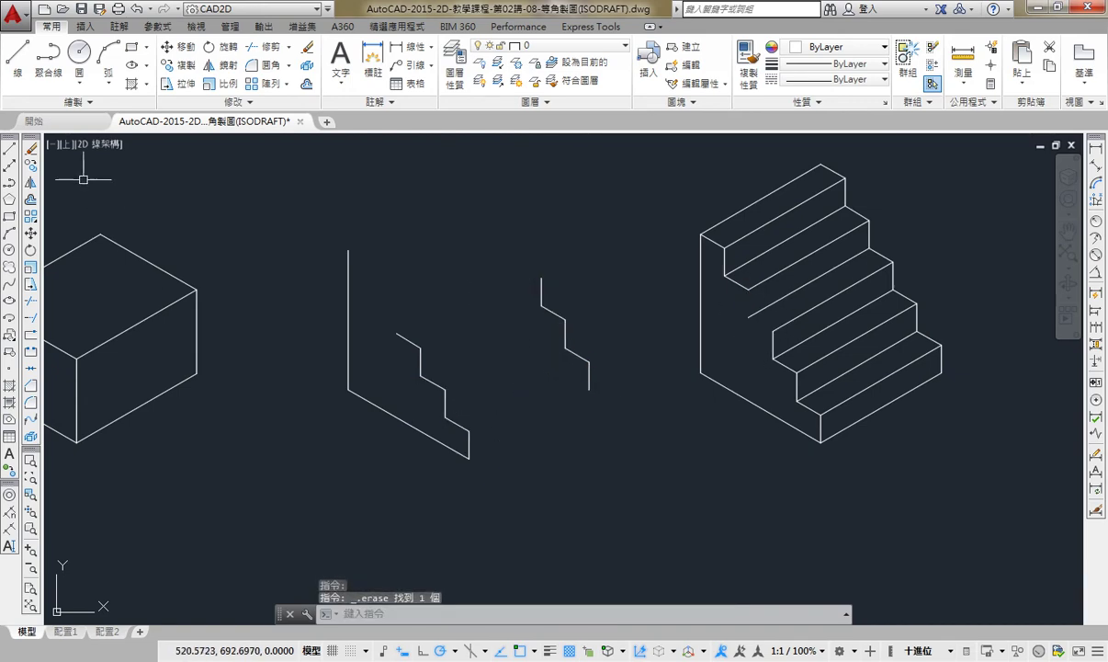
Draw a circle between the two staircases
left_click(79, 52)
left_click(652, 407)
left_click(690, 461)
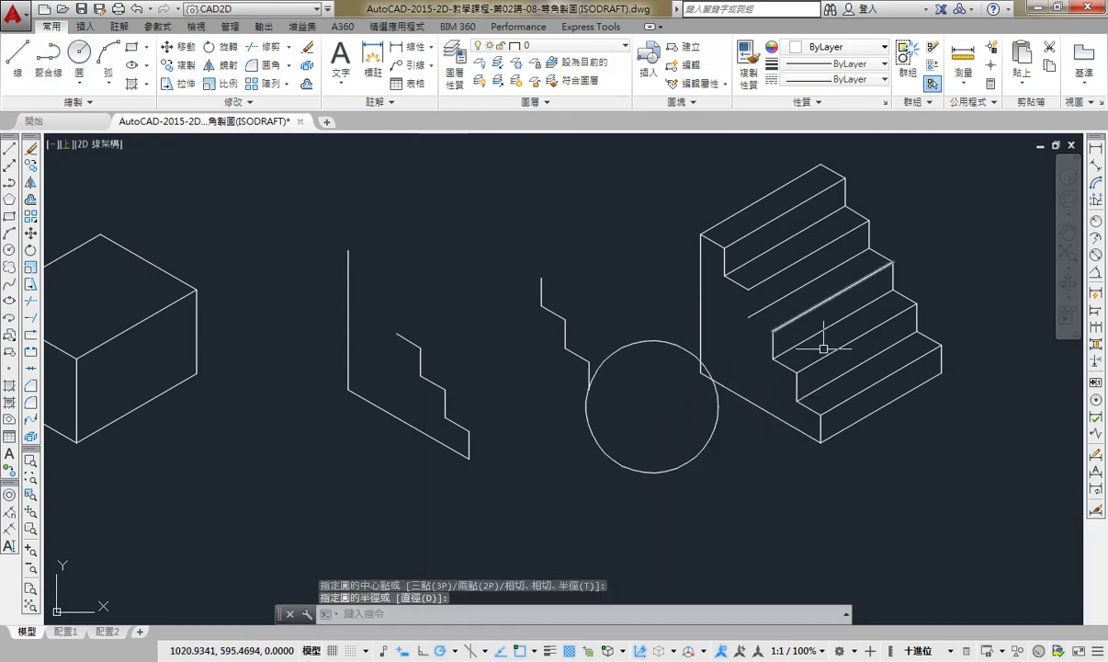
Erase the right stair's upper lines, then the circle and the lower stair segments
left_click(854, 336)
left_click(809, 294)
left_click(699, 197)
key("Delete")
left_click(611, 383)
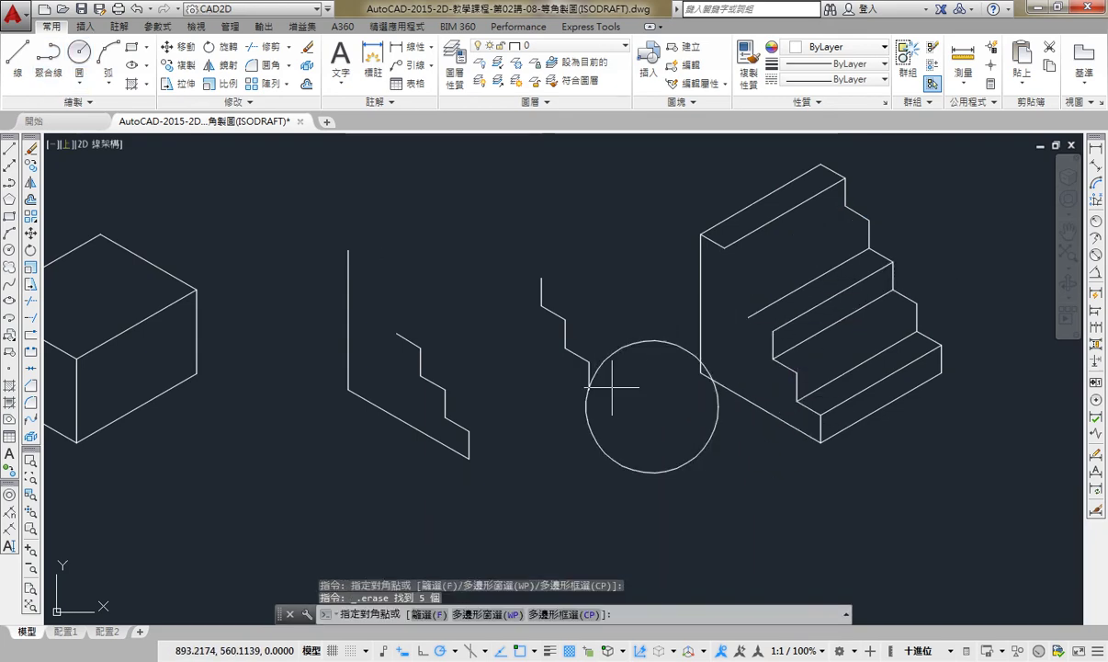
left_click(520, 333)
key("Delete")
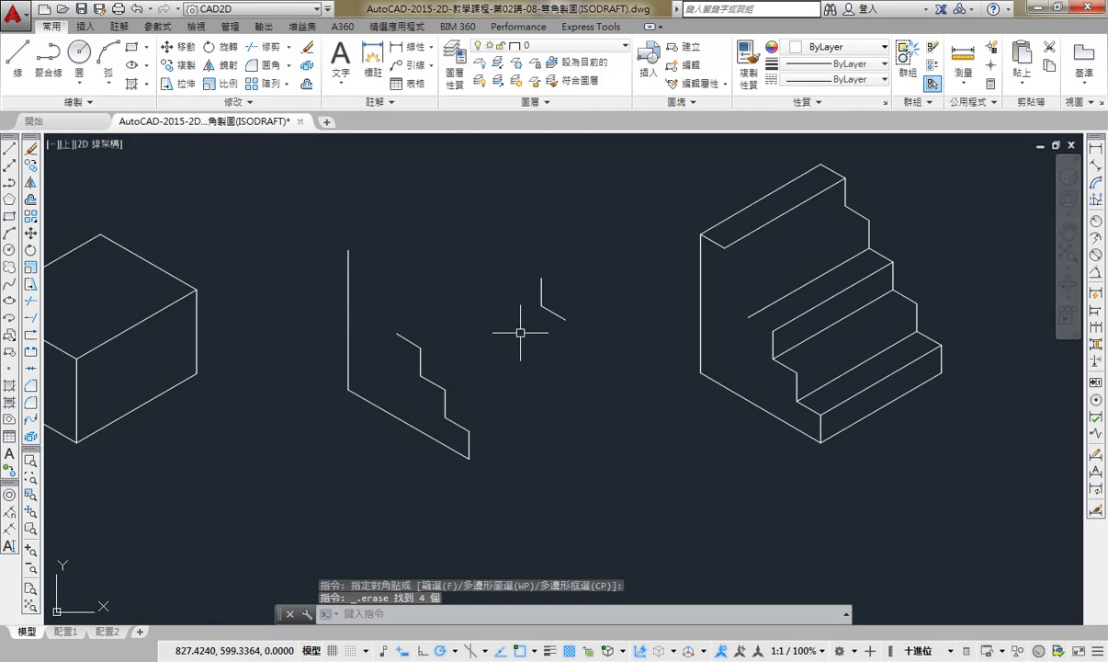
Run UNDO and choose the Back option to return the drawing to the mark
type("u")
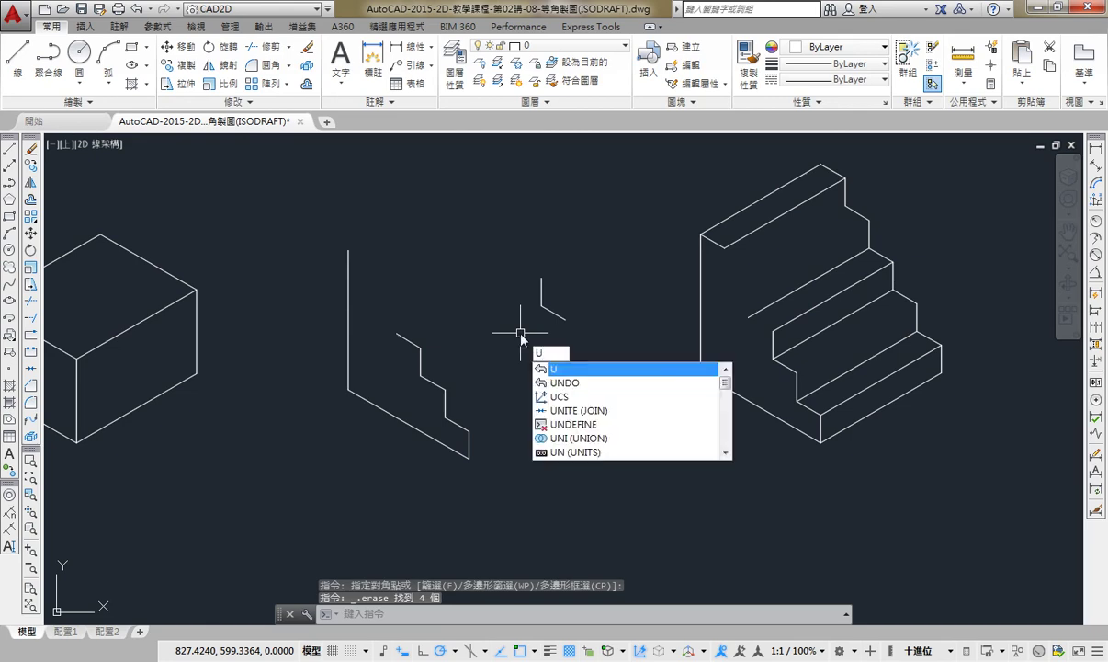
type("ndo")
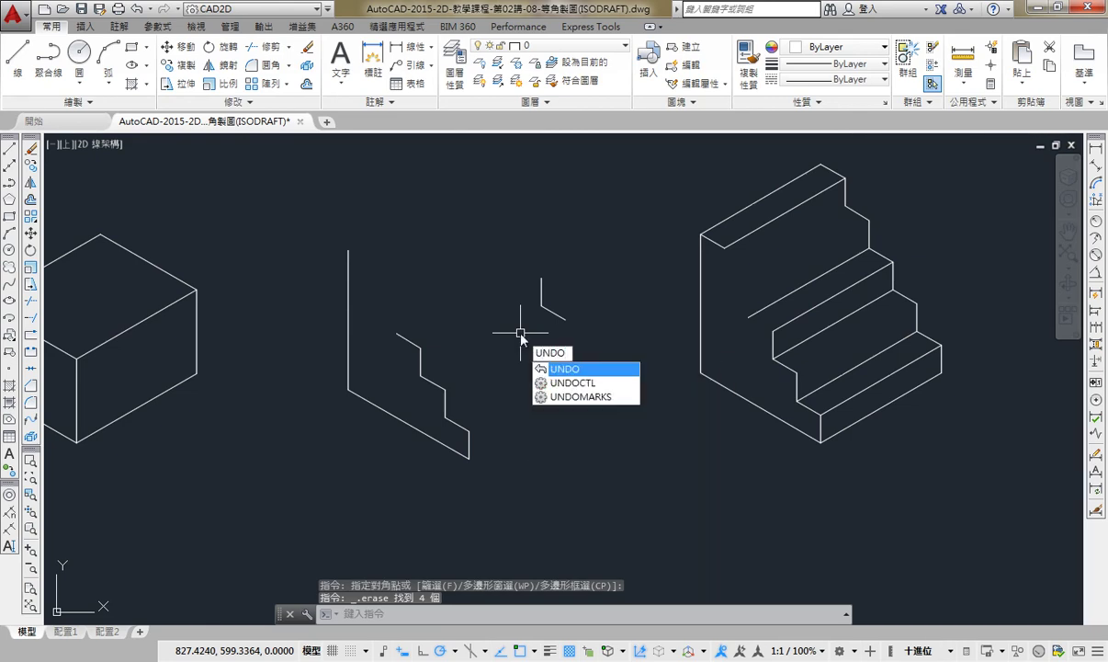
key("Return")
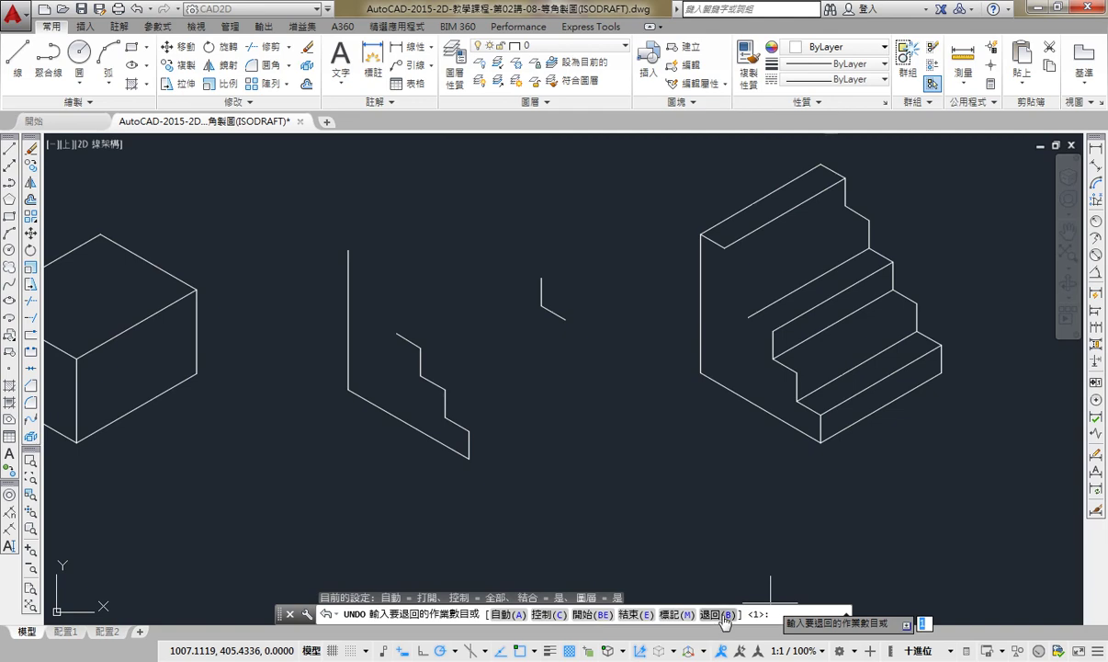
left_click(724, 615)
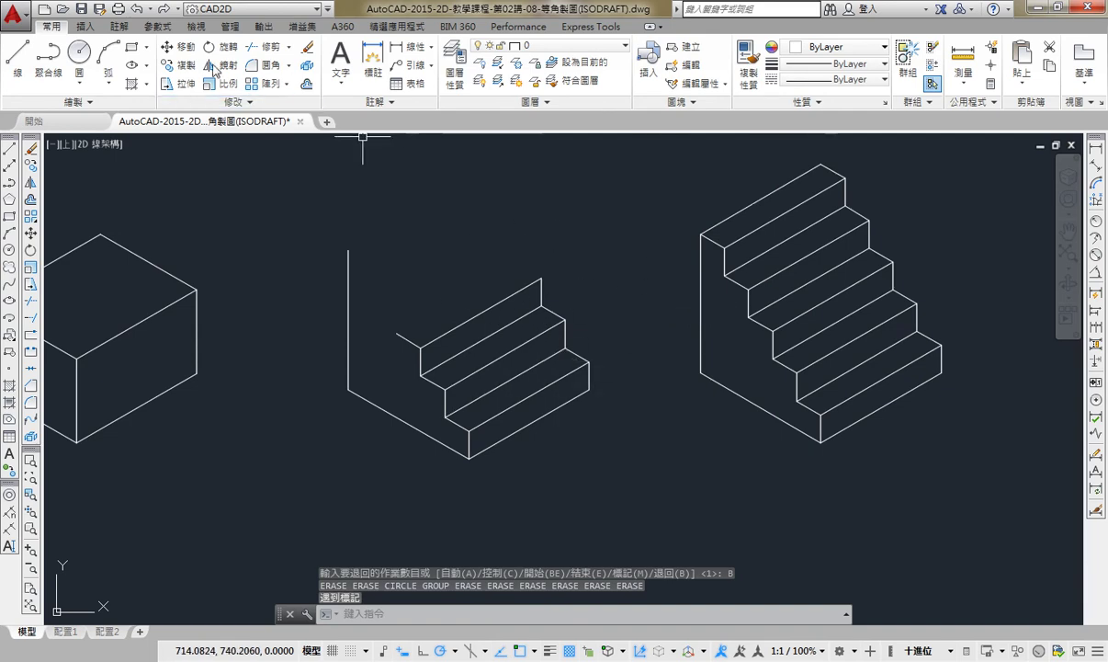
Redo all 10 undone operations, undo back to the mark, then undo the last erase with U
left_click(179, 9)
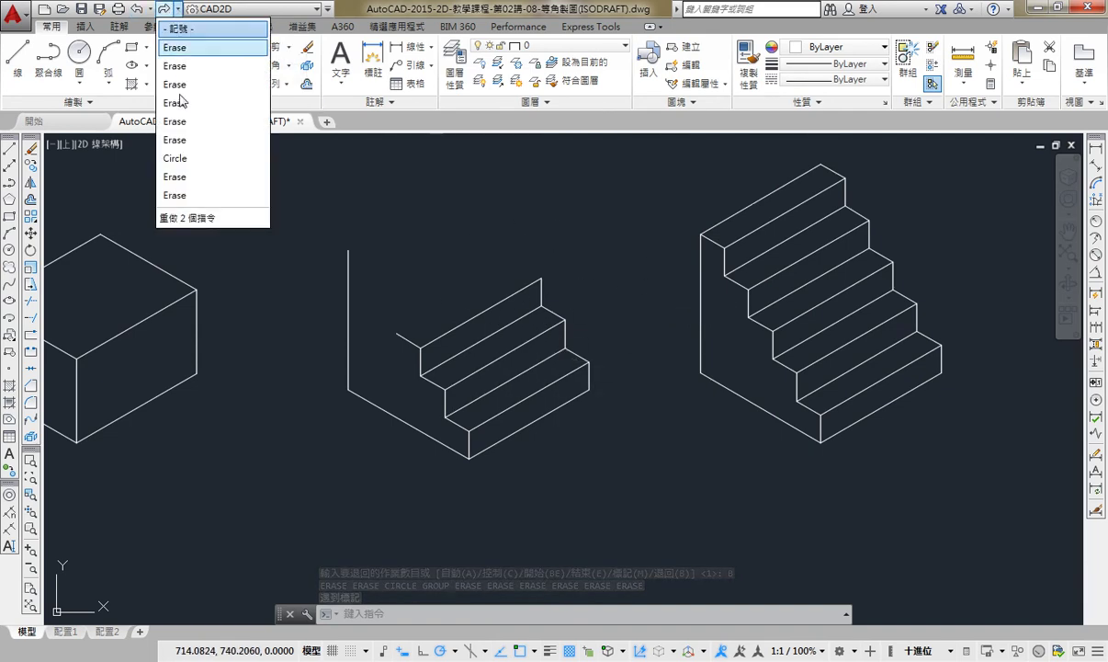
left_click(186, 201)
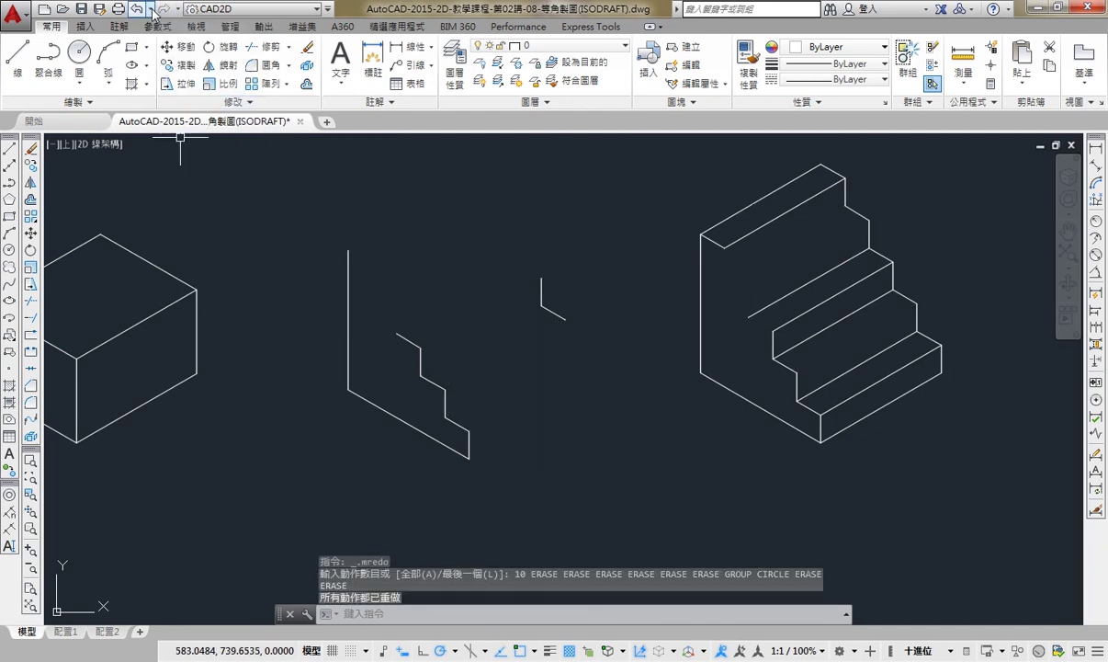
left_click(151, 9)
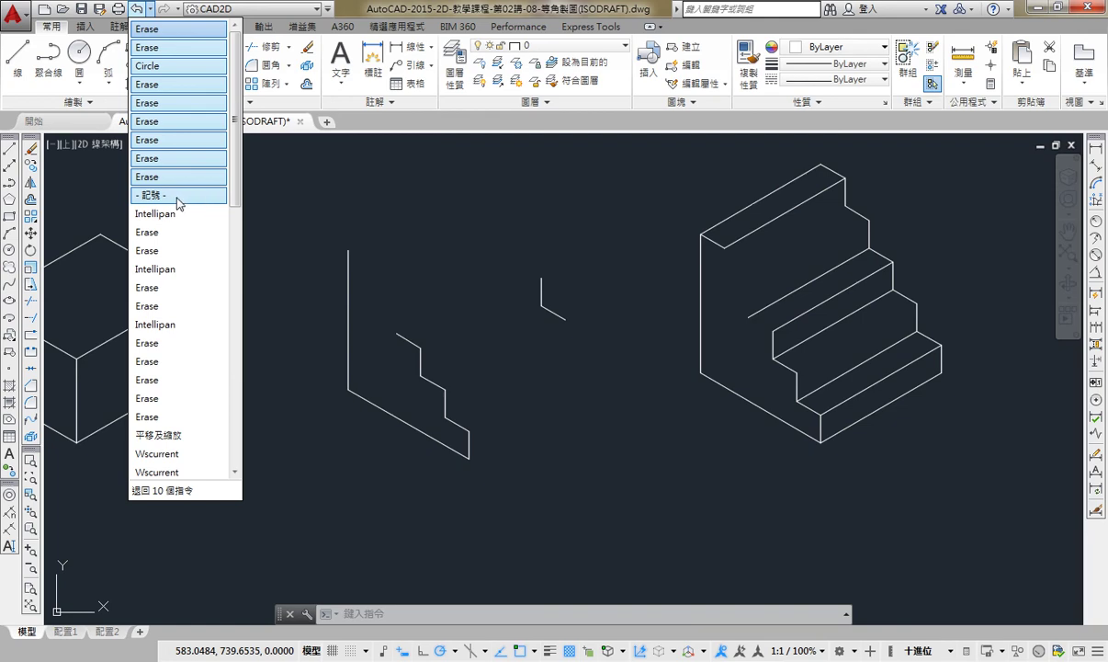
left_click(178, 197)
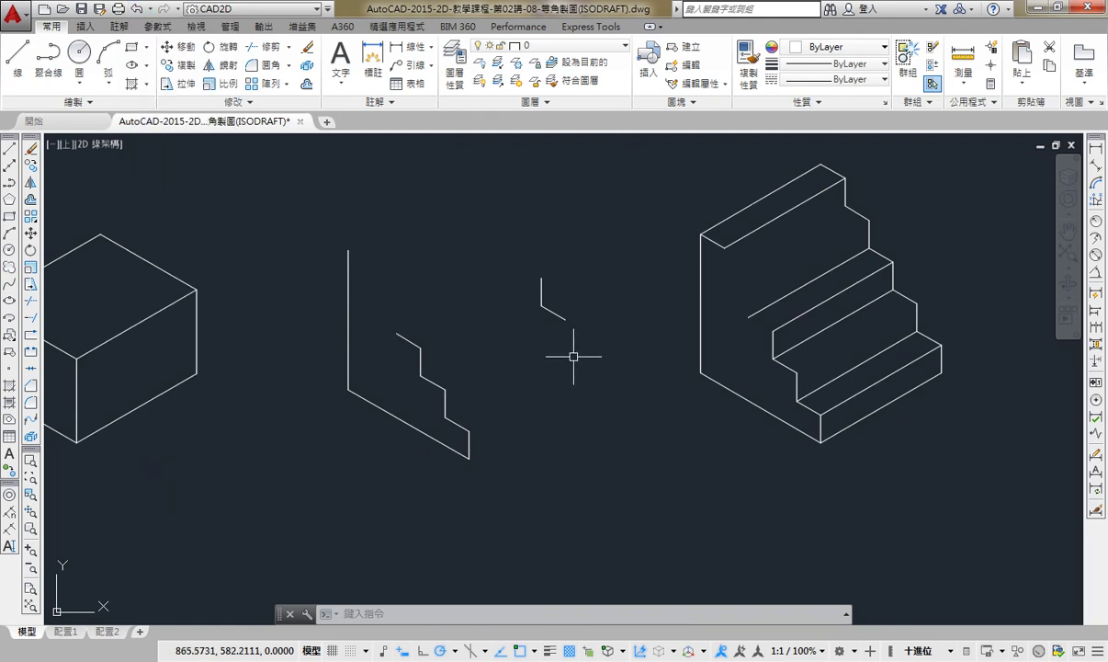
type("u")
key("Return")
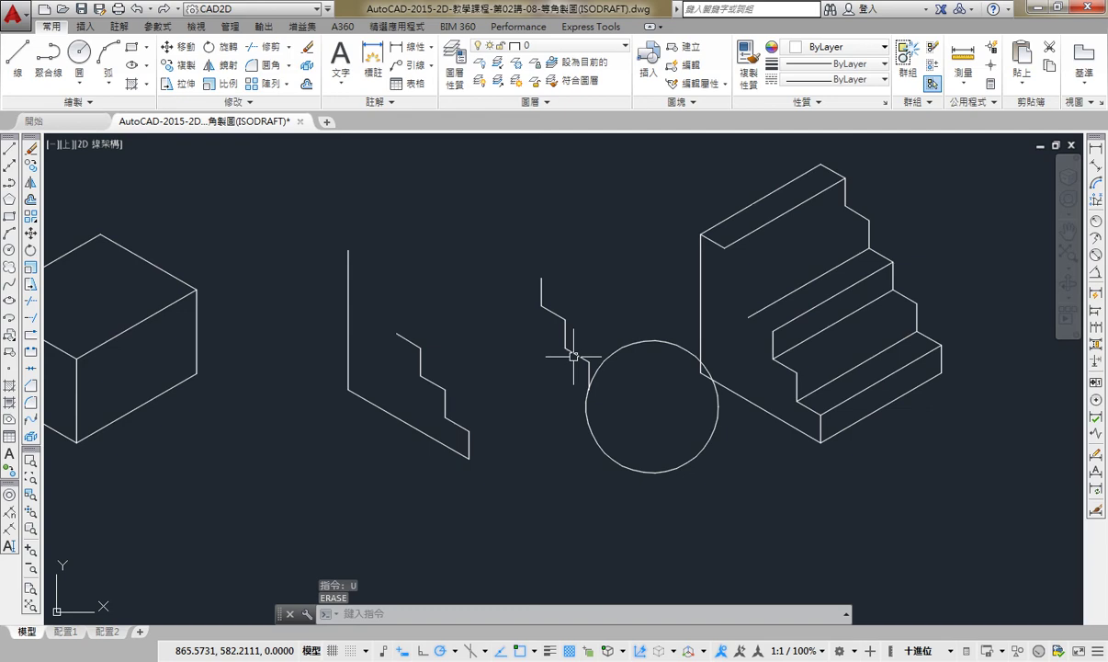
Redo the last erase from the Redo list, removing the circle again
left_click(150, 9)
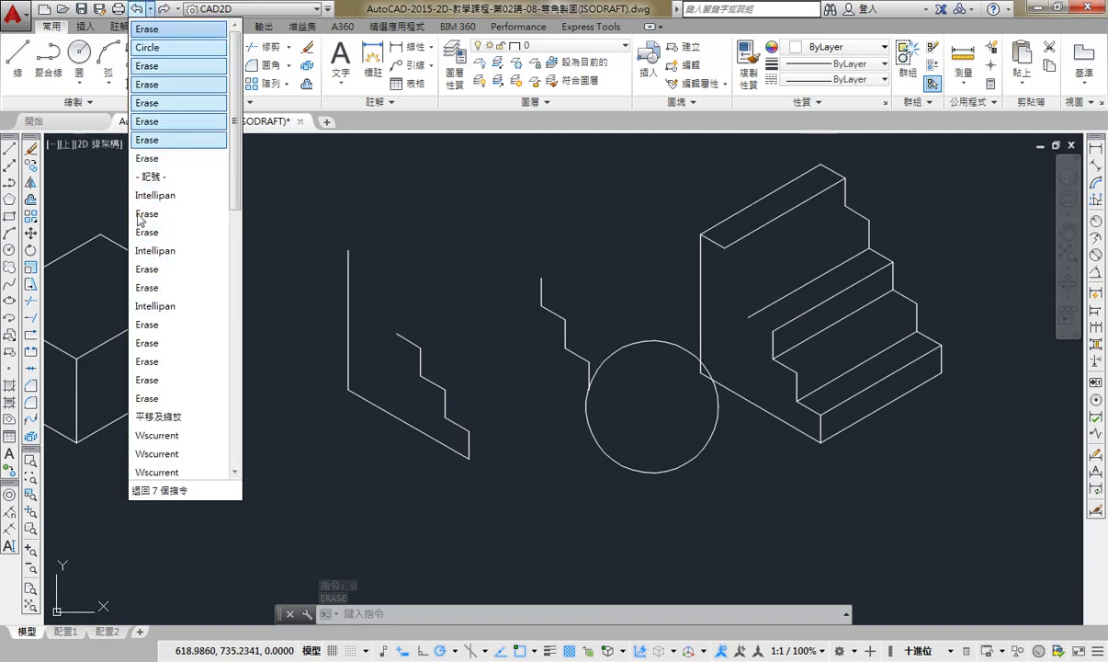
left_click(178, 14)
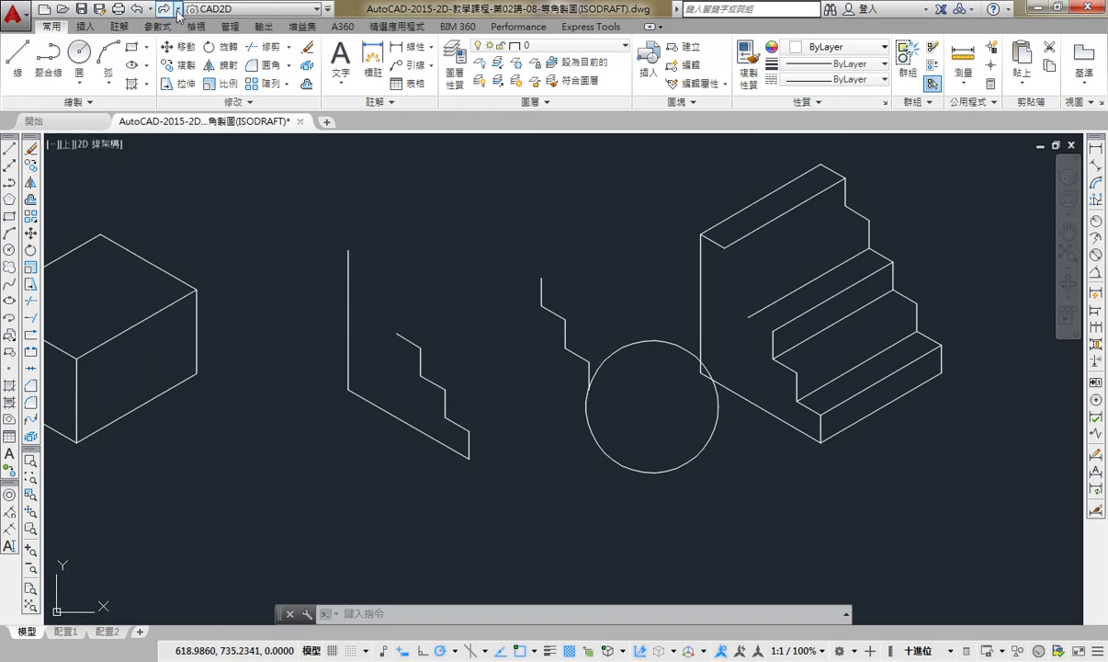
left_click(179, 13)
left_click(175, 30)
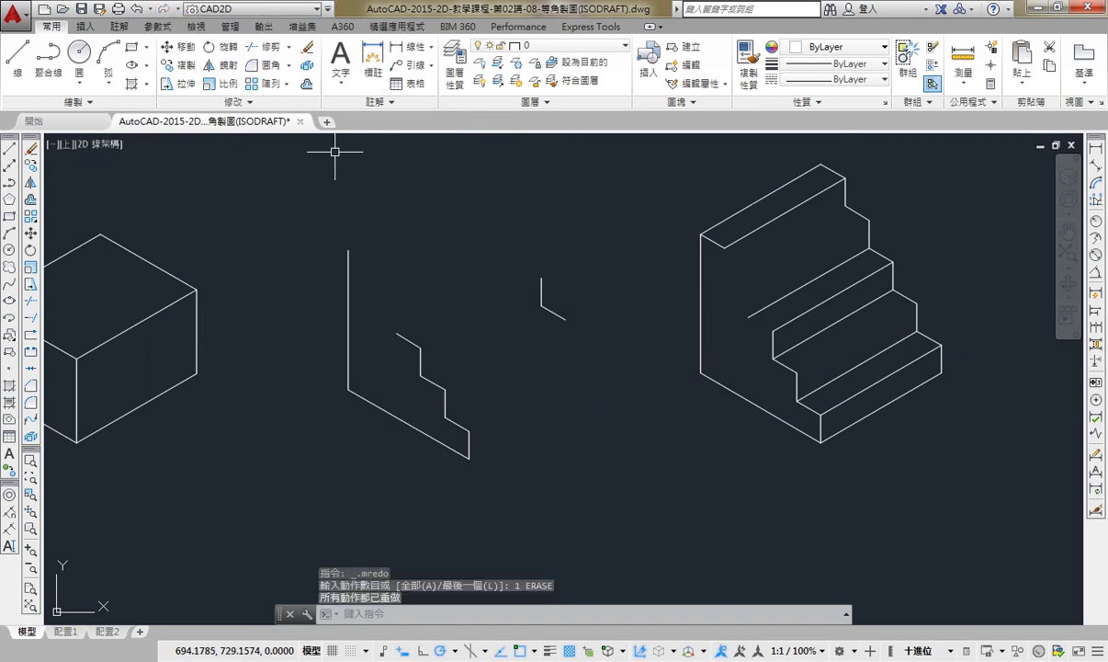